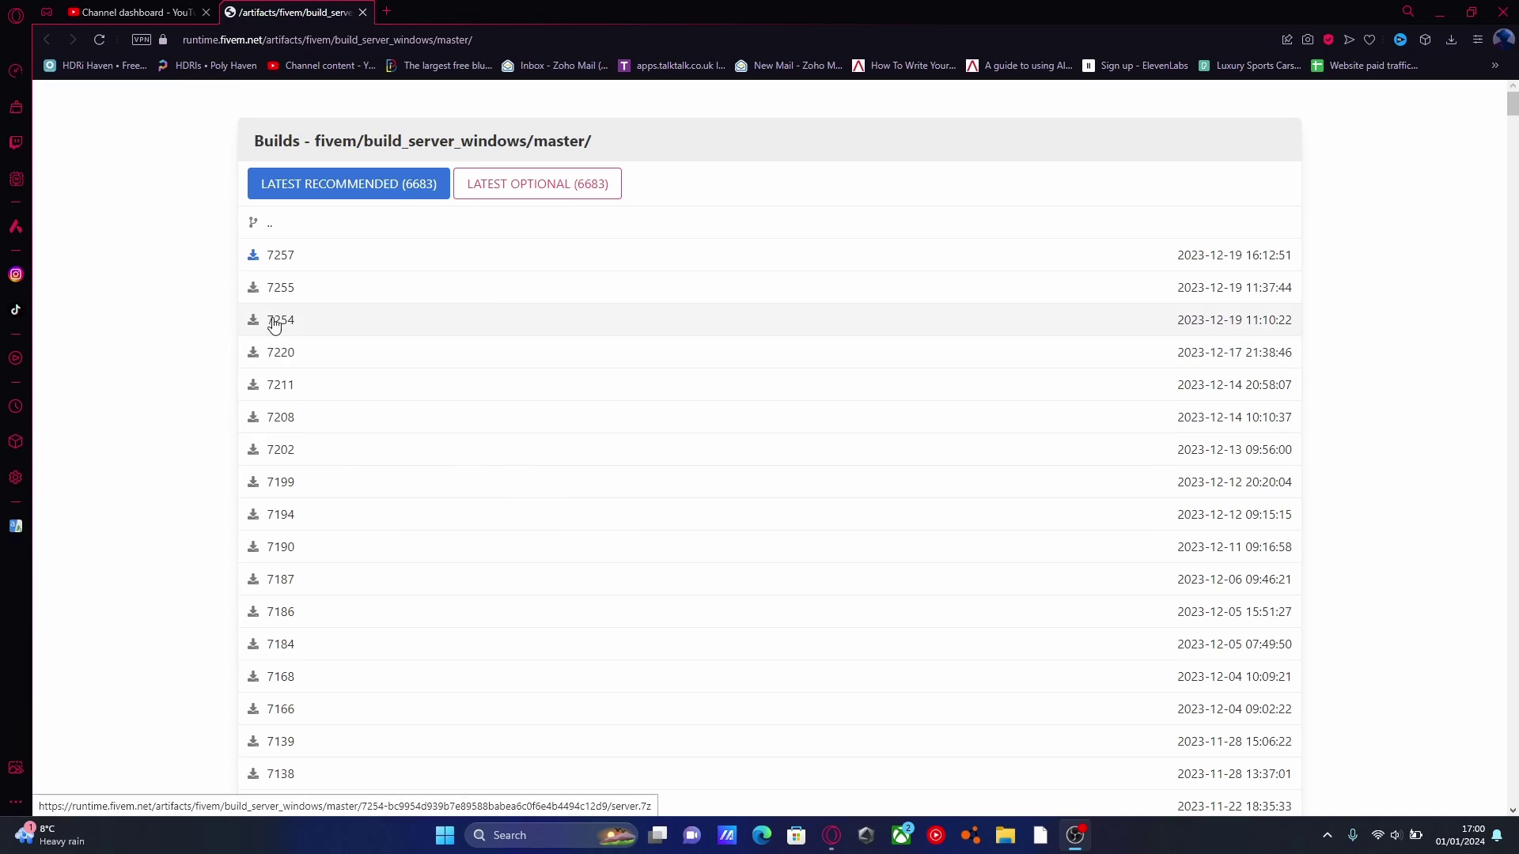
Download the build 7257 Windows server archive, server (2).7z, and open it in WinRAR.
left_click(252, 256)
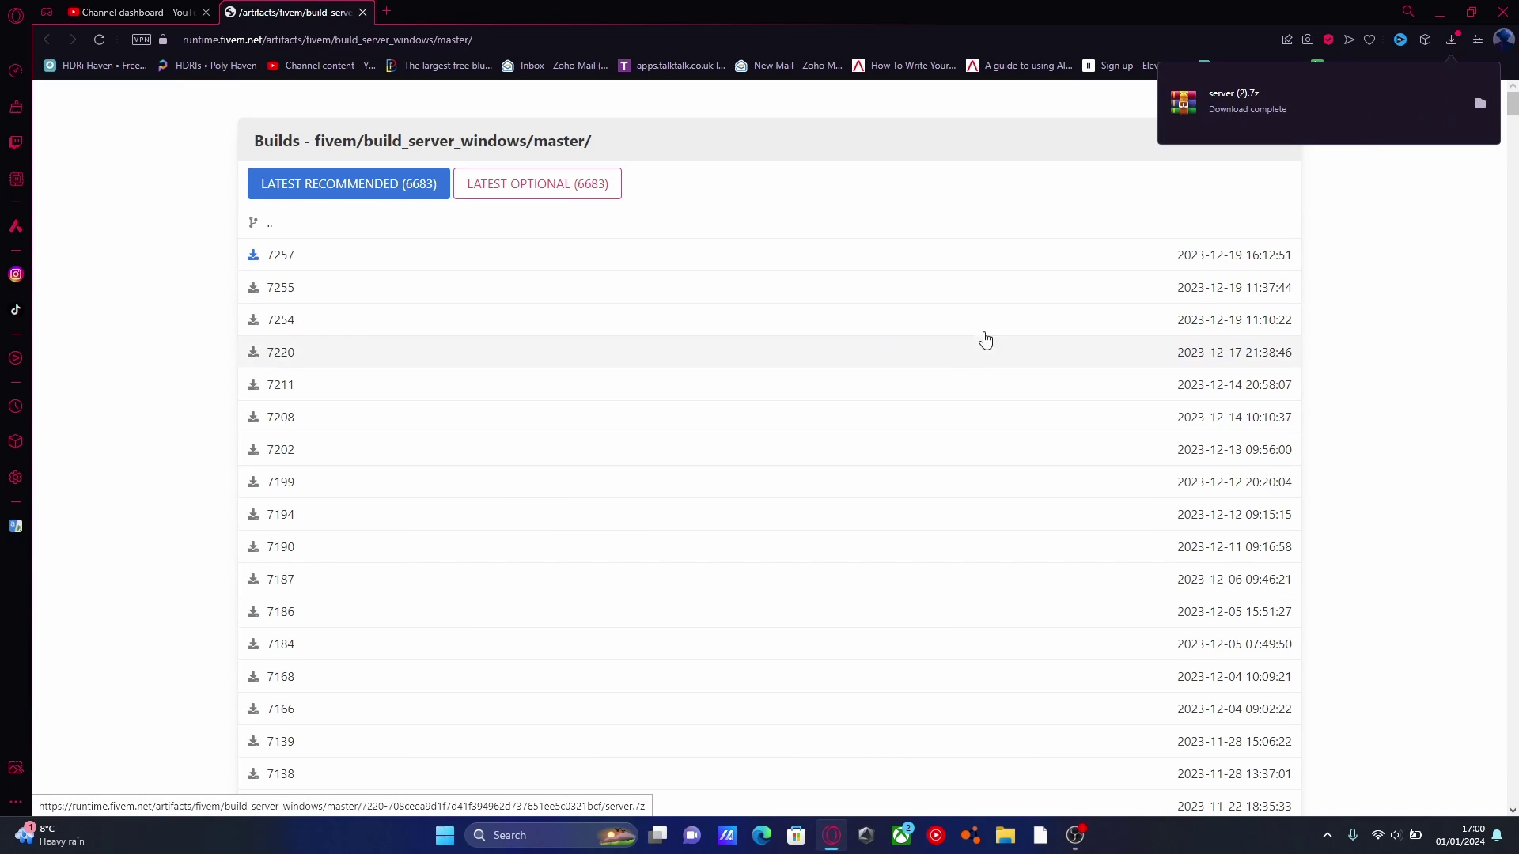
left_click(1416, 104)
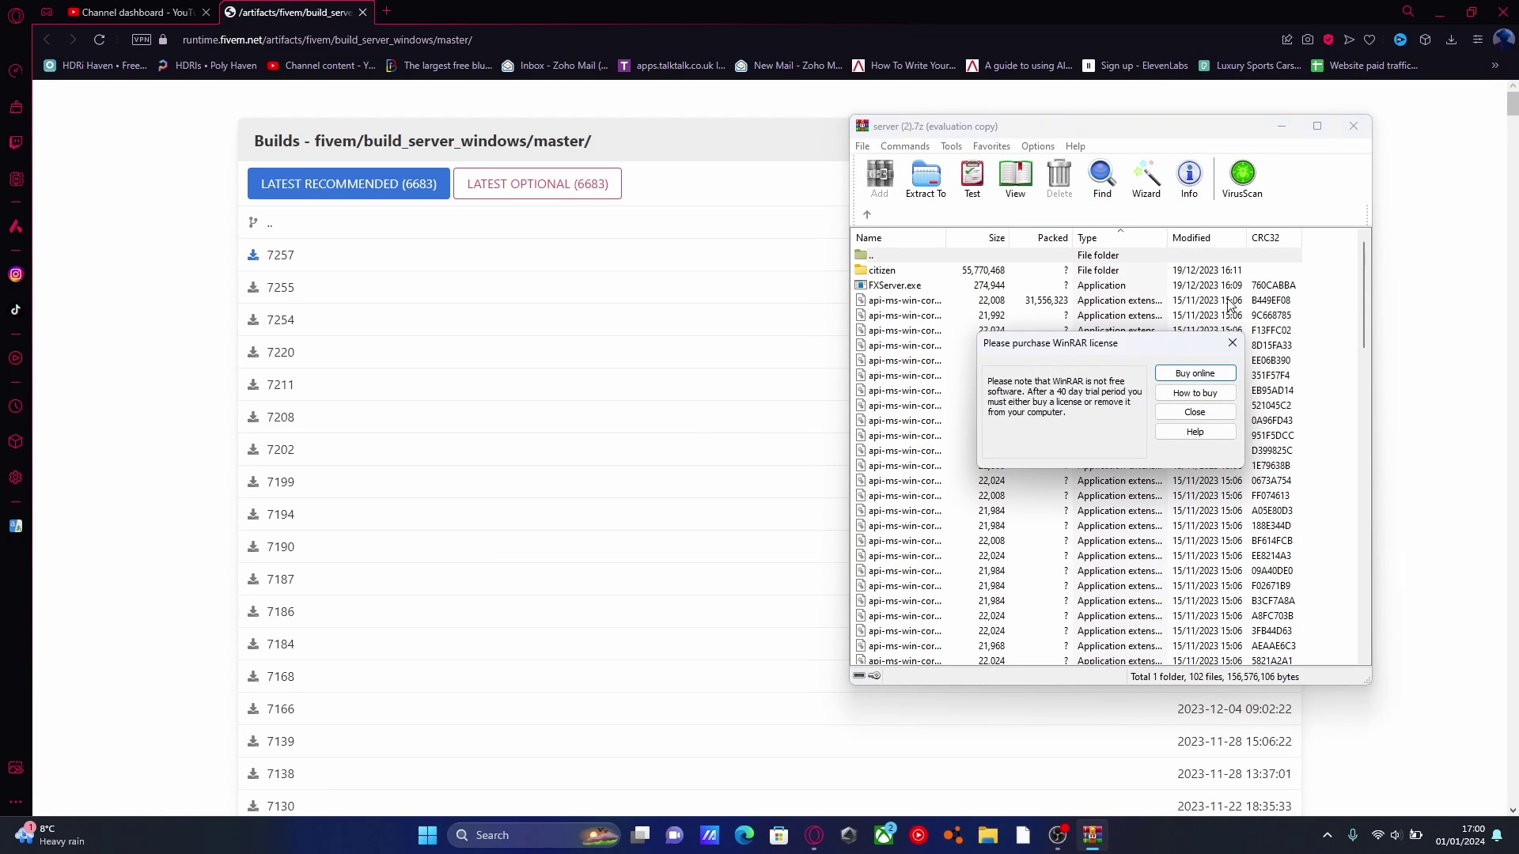
Dismiss the WinRAR licence reminder and look over the archive's citizen folder, FXServer.exe and DLLs.
left_click(1233, 343)
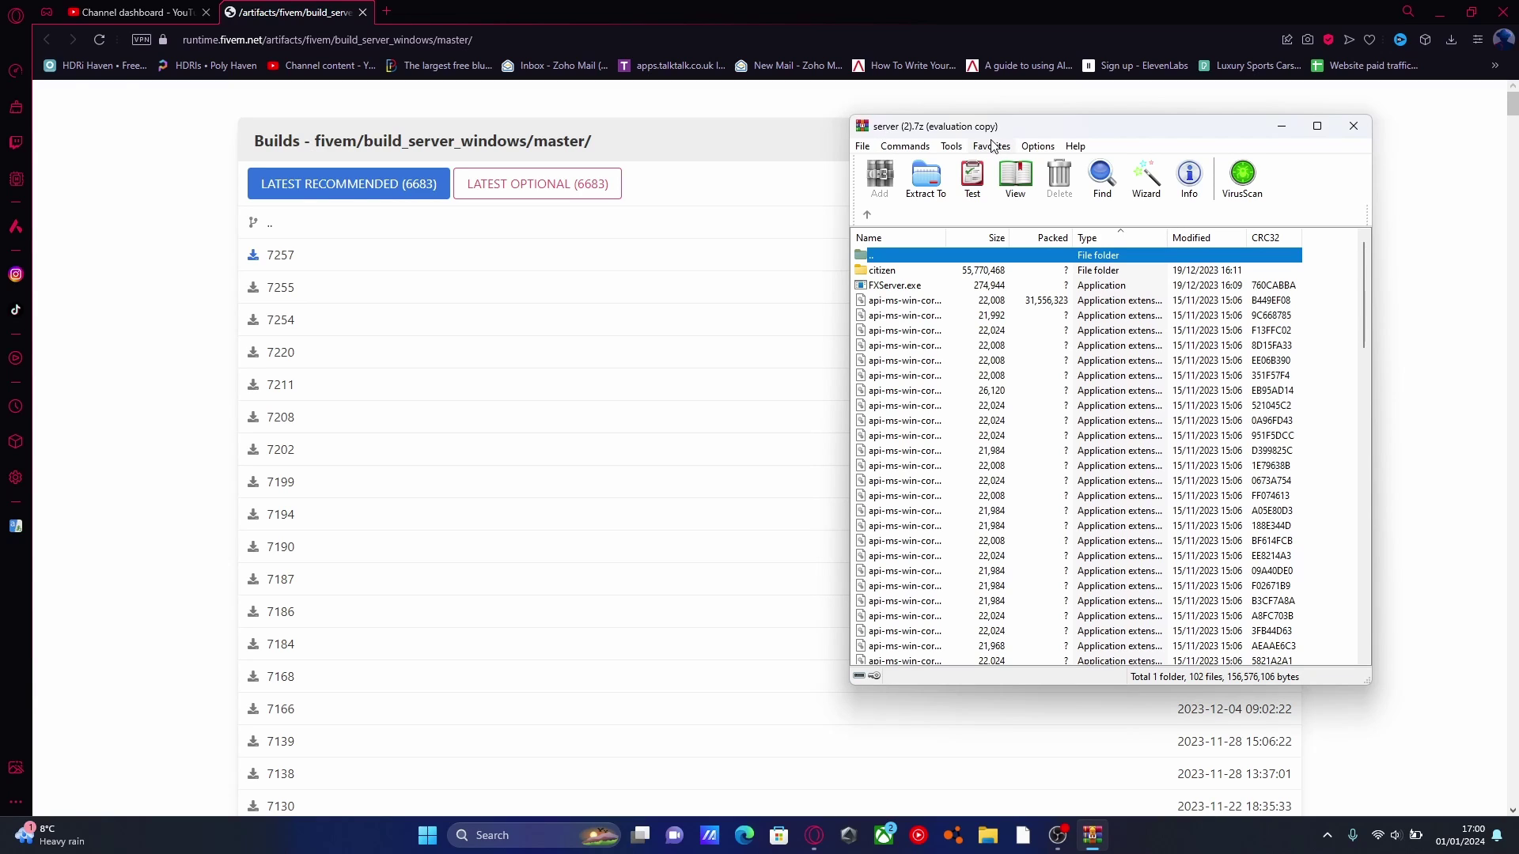
left_click_drag(992, 132, 944, 128)
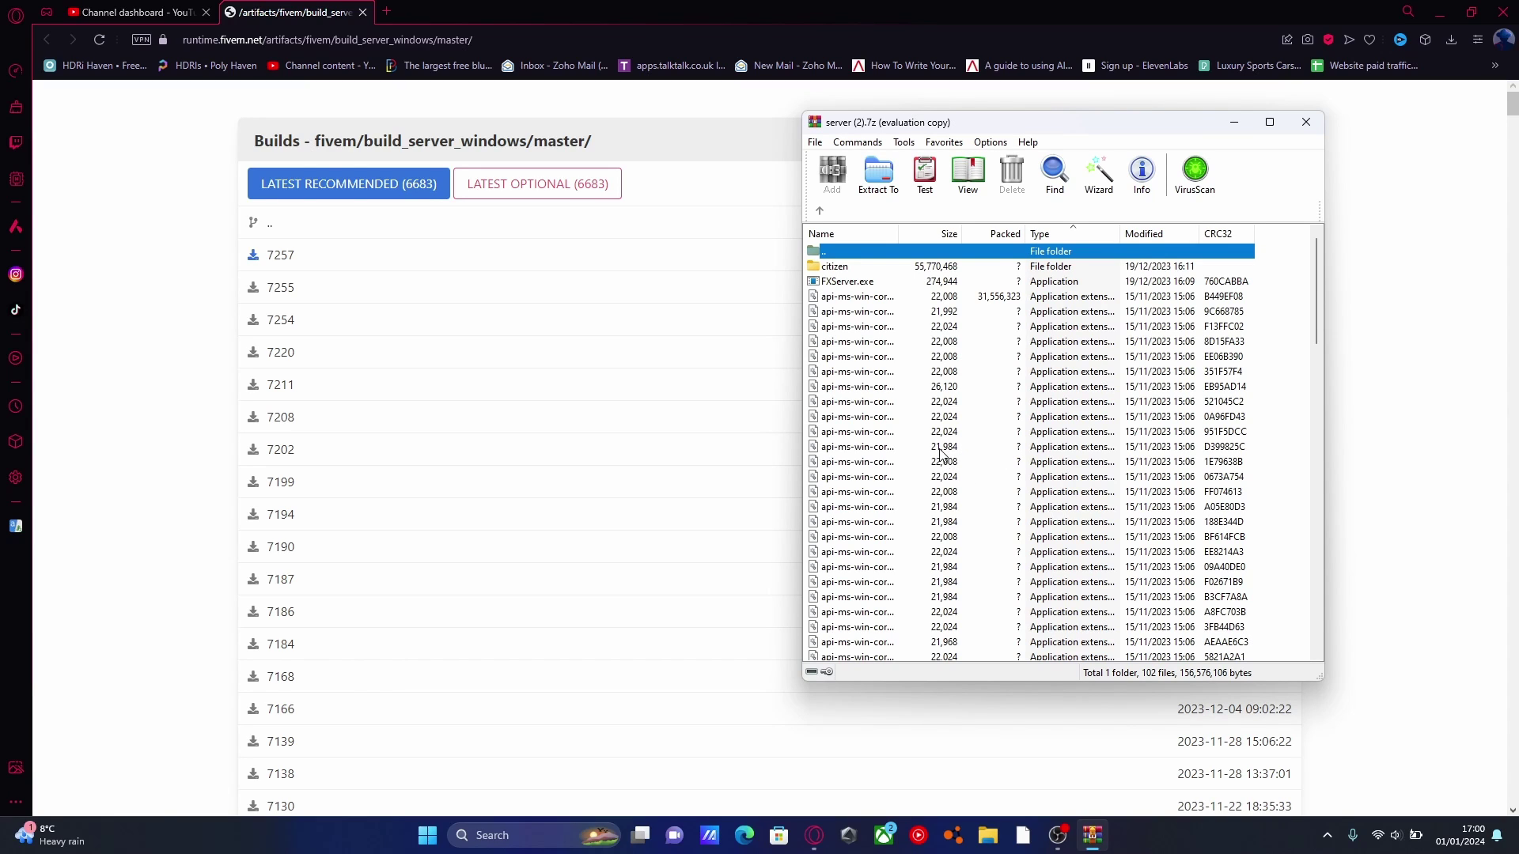
scroll(940, 453, "down", 12)
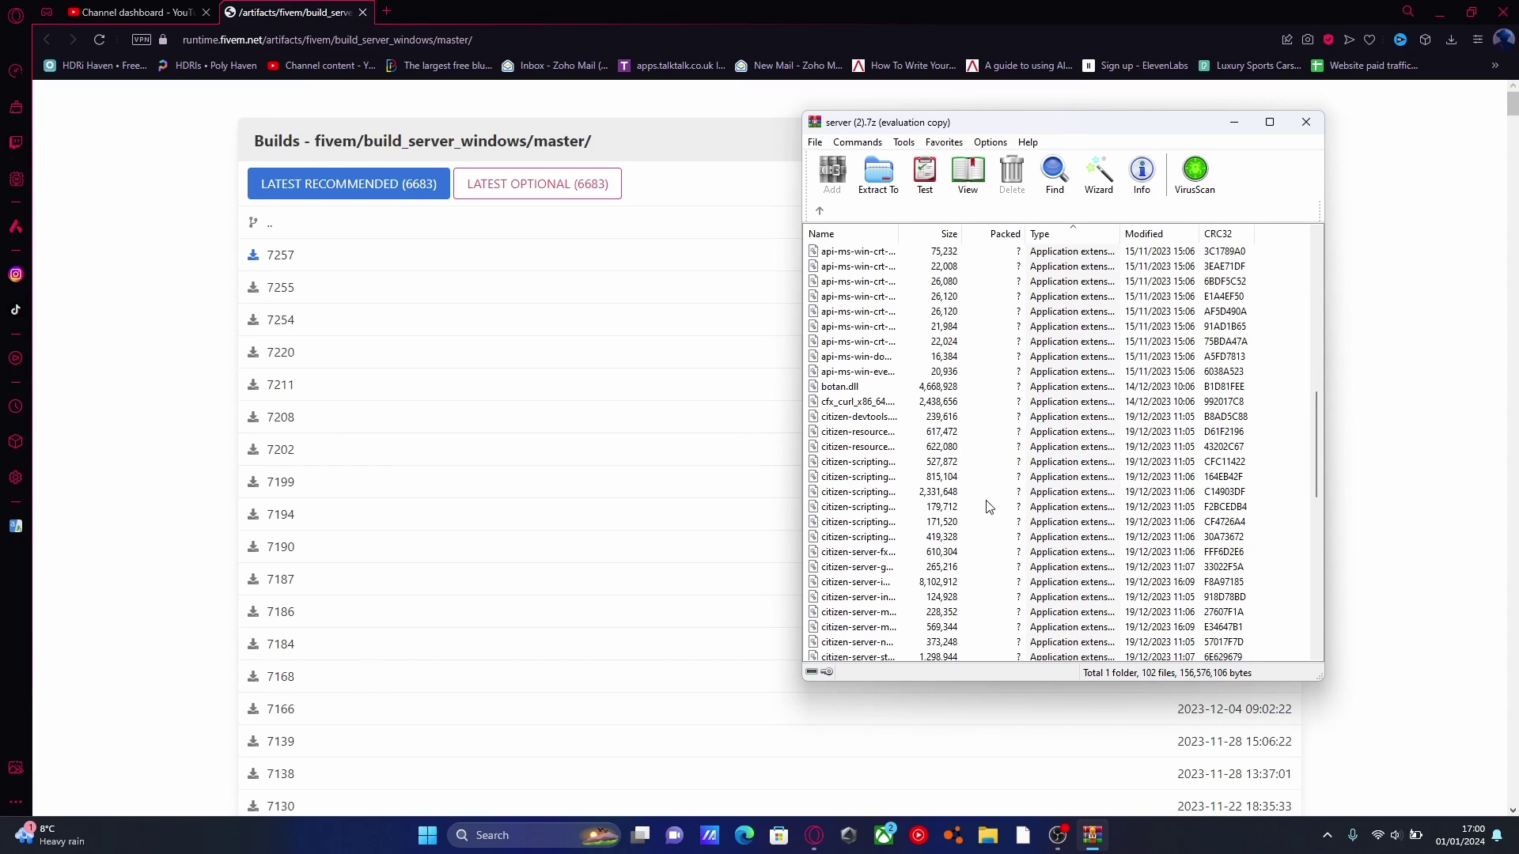
scroll(988, 507, "up", 12)
Minimise the browser and rearrange the archive window and the VMENU, FIVEPD, HTNQBTEST desktop folders.
left_click(1441, 7)
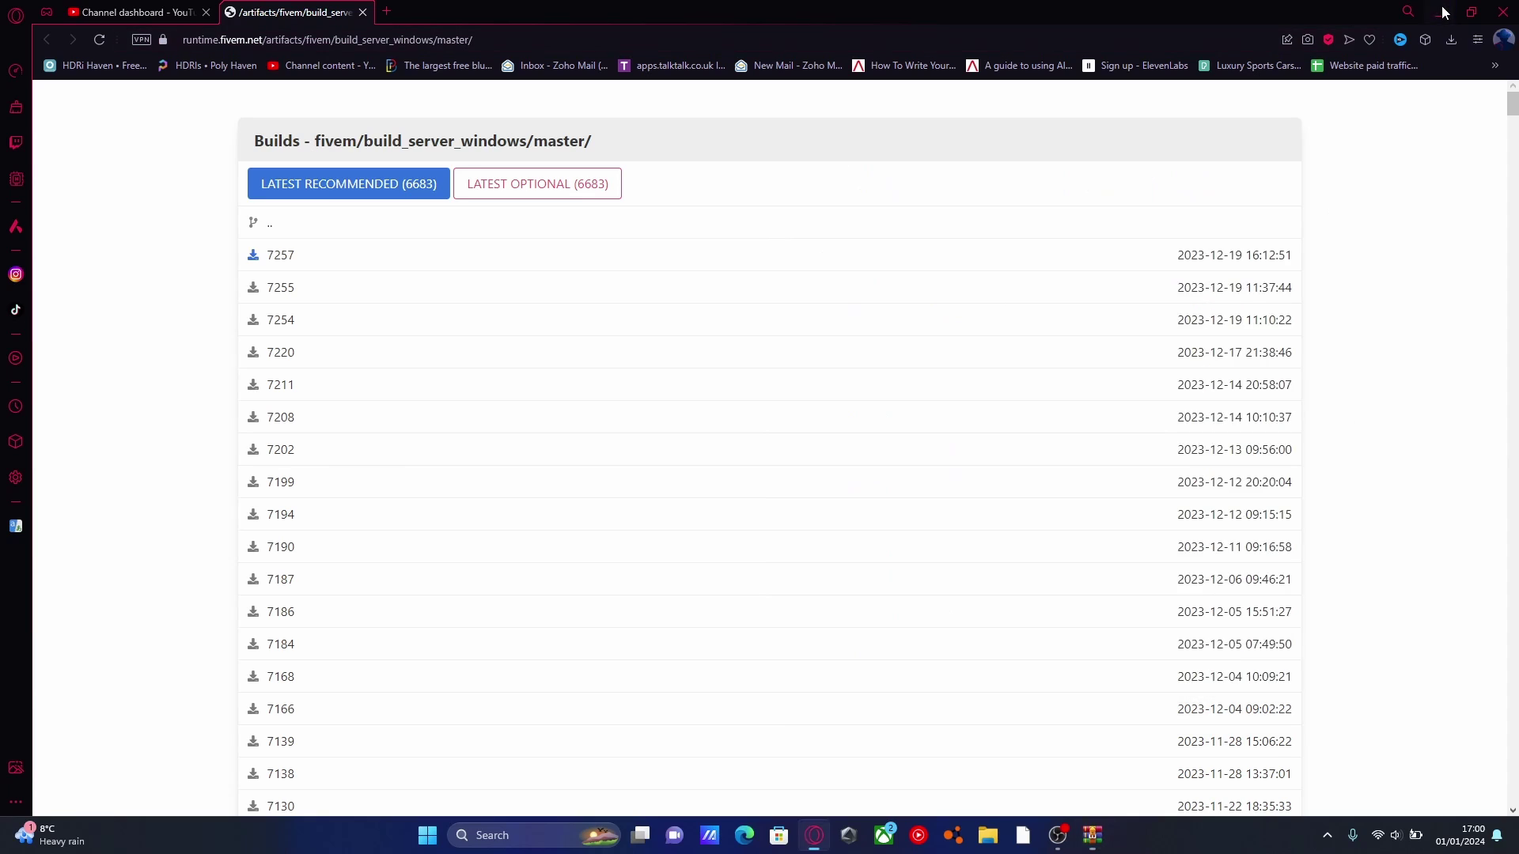
left_click(1442, 10)
left_click_drag(944, 126, 1043, 158)
left_click_drag(751, 347, 520, 410)
left_click_drag(680, 527, 256, 229)
left_click_drag(1040, 158, 1108, 115)
left_click(776, 464)
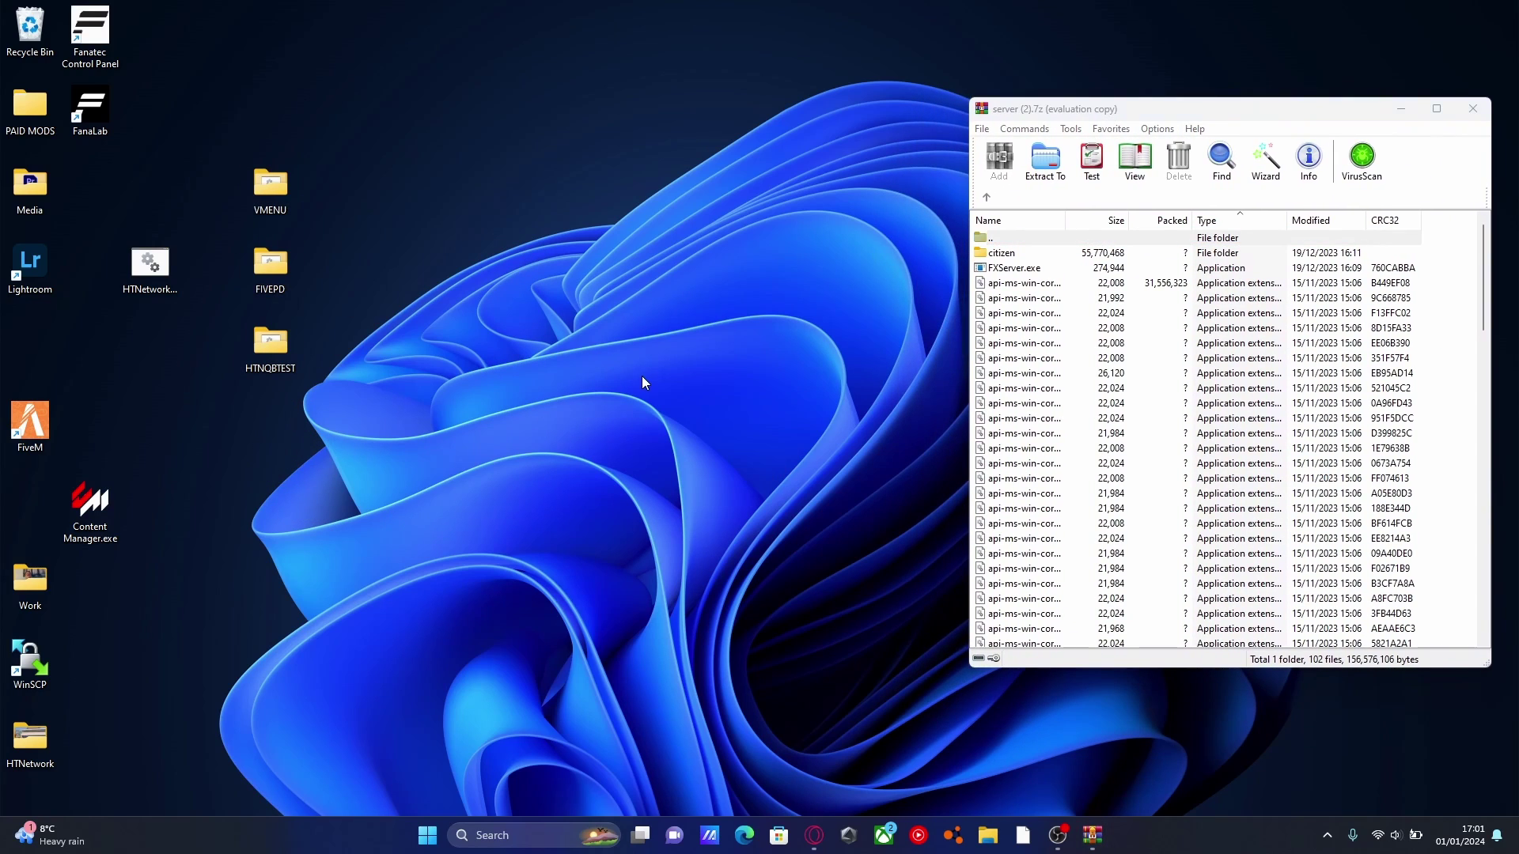
Create a new desktop folder named YTSERVER and open it.
right_click(642, 382)
mouse_move(699, 477)
left_click(864, 477)
type("YTSERVER")
key("Return")
left_click_drag(606, 455, 607, 379)
double_click(620, 340)
Create an empty folder named server inside YTSERVER and open it.
right_click(527, 404)
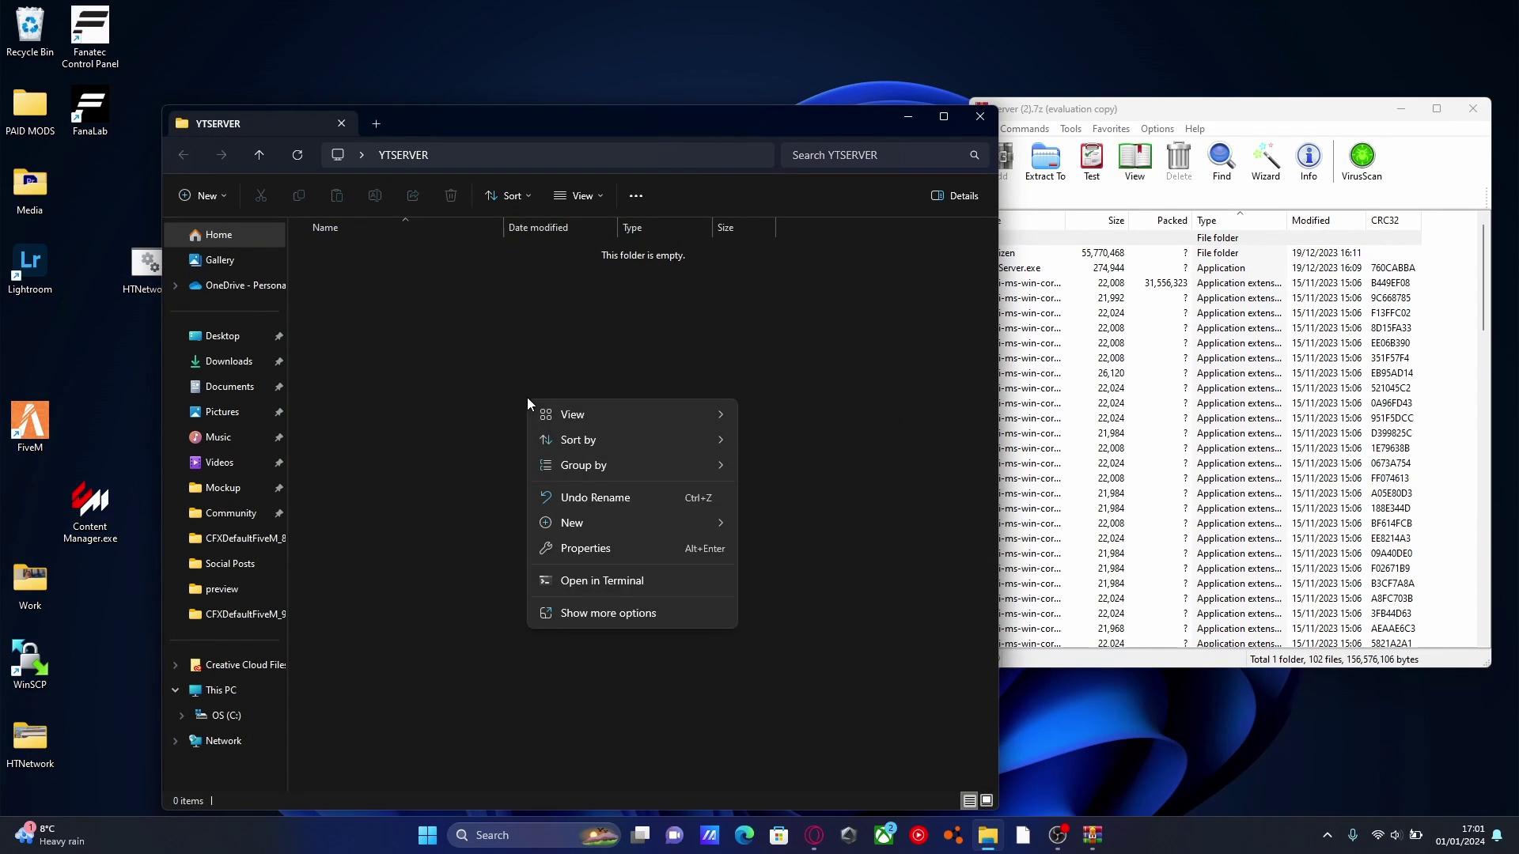
mouse_move(636, 528)
left_click(783, 217)
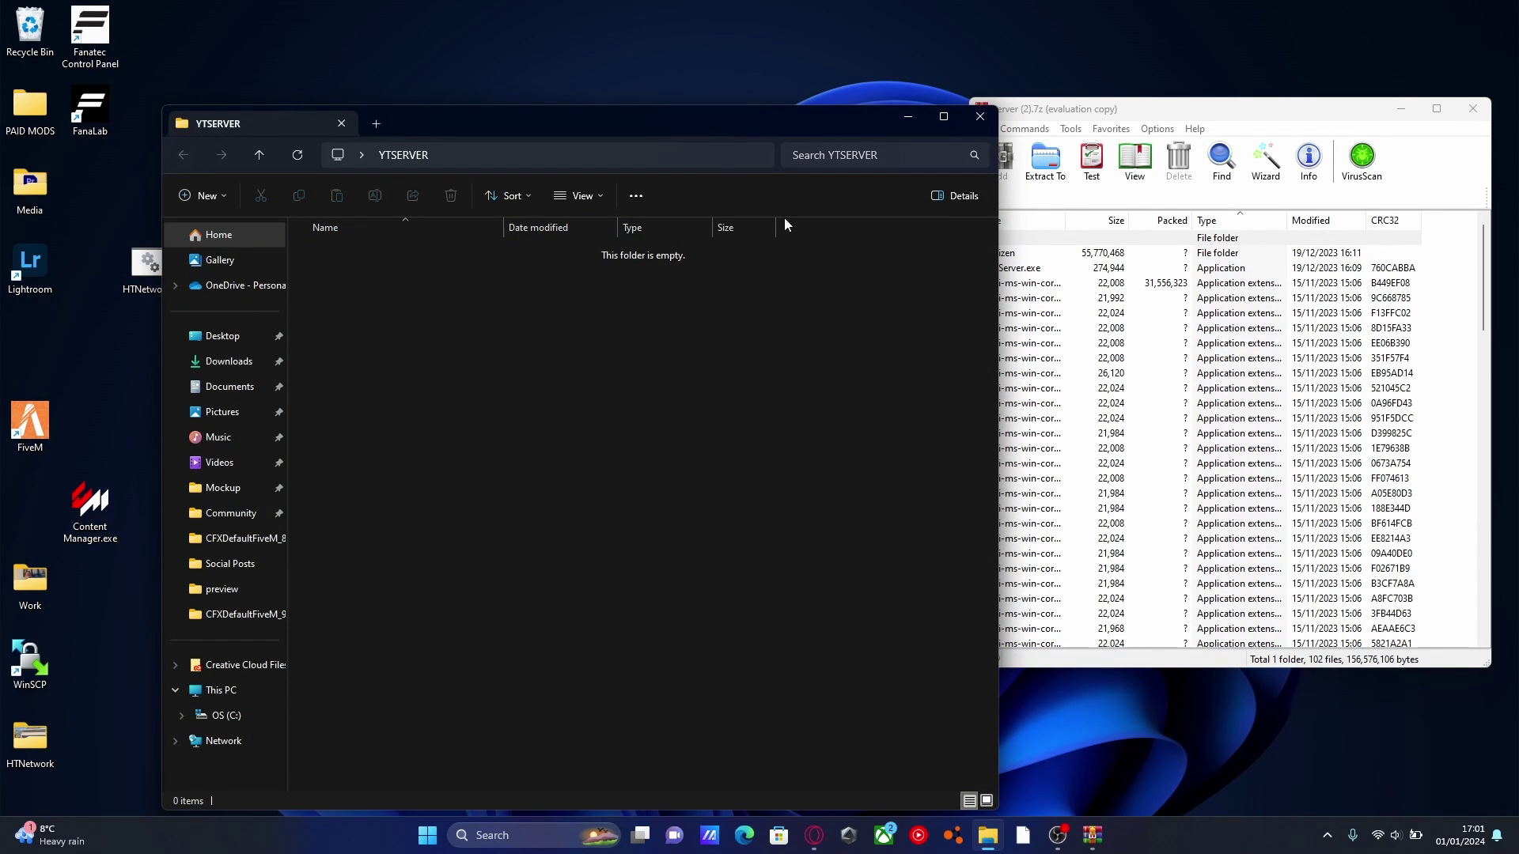
type("server")
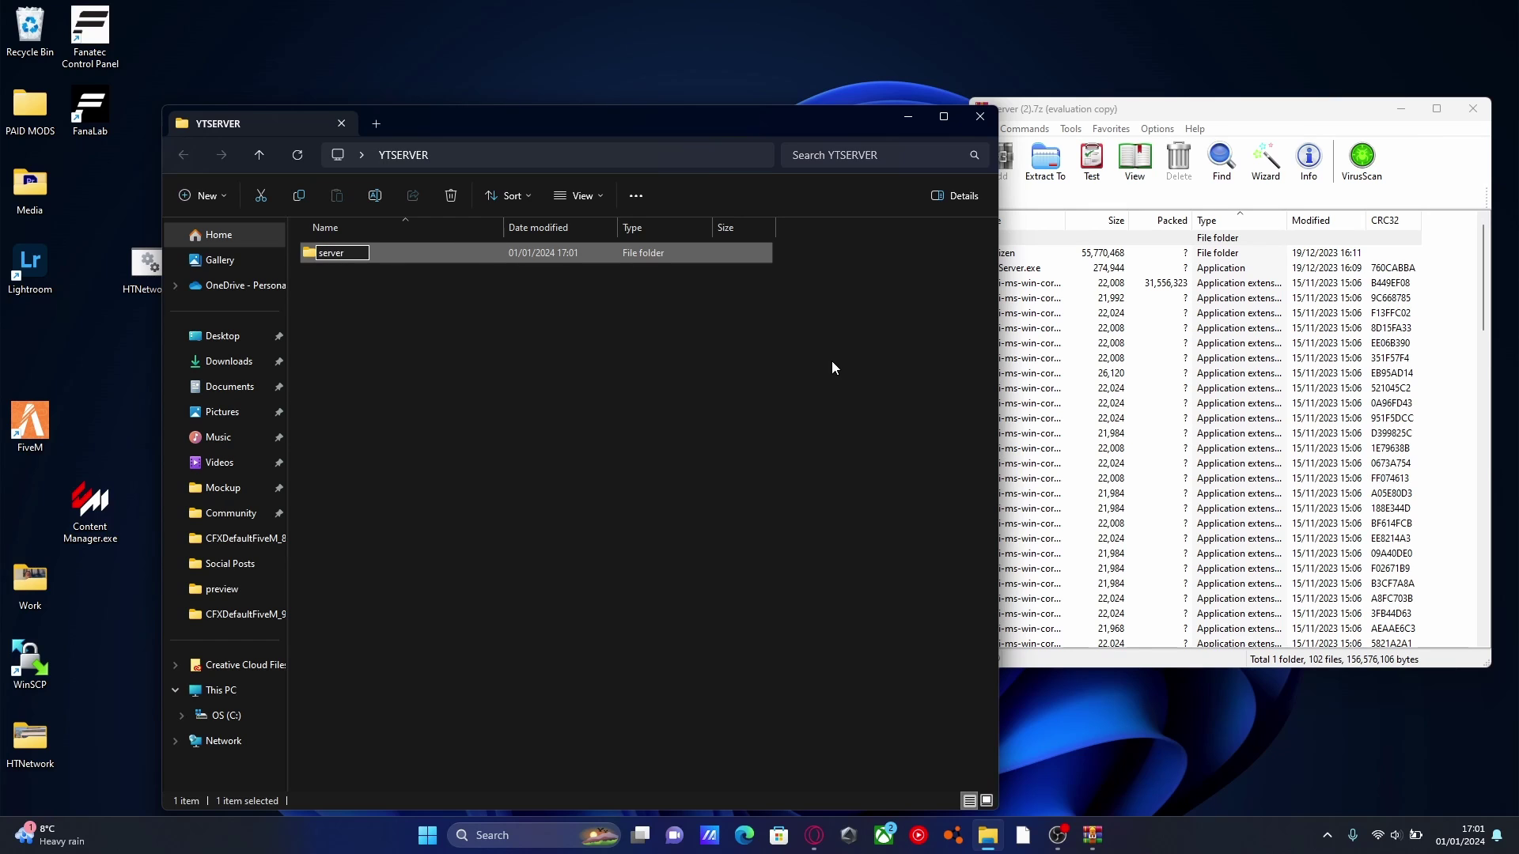
key("Return")
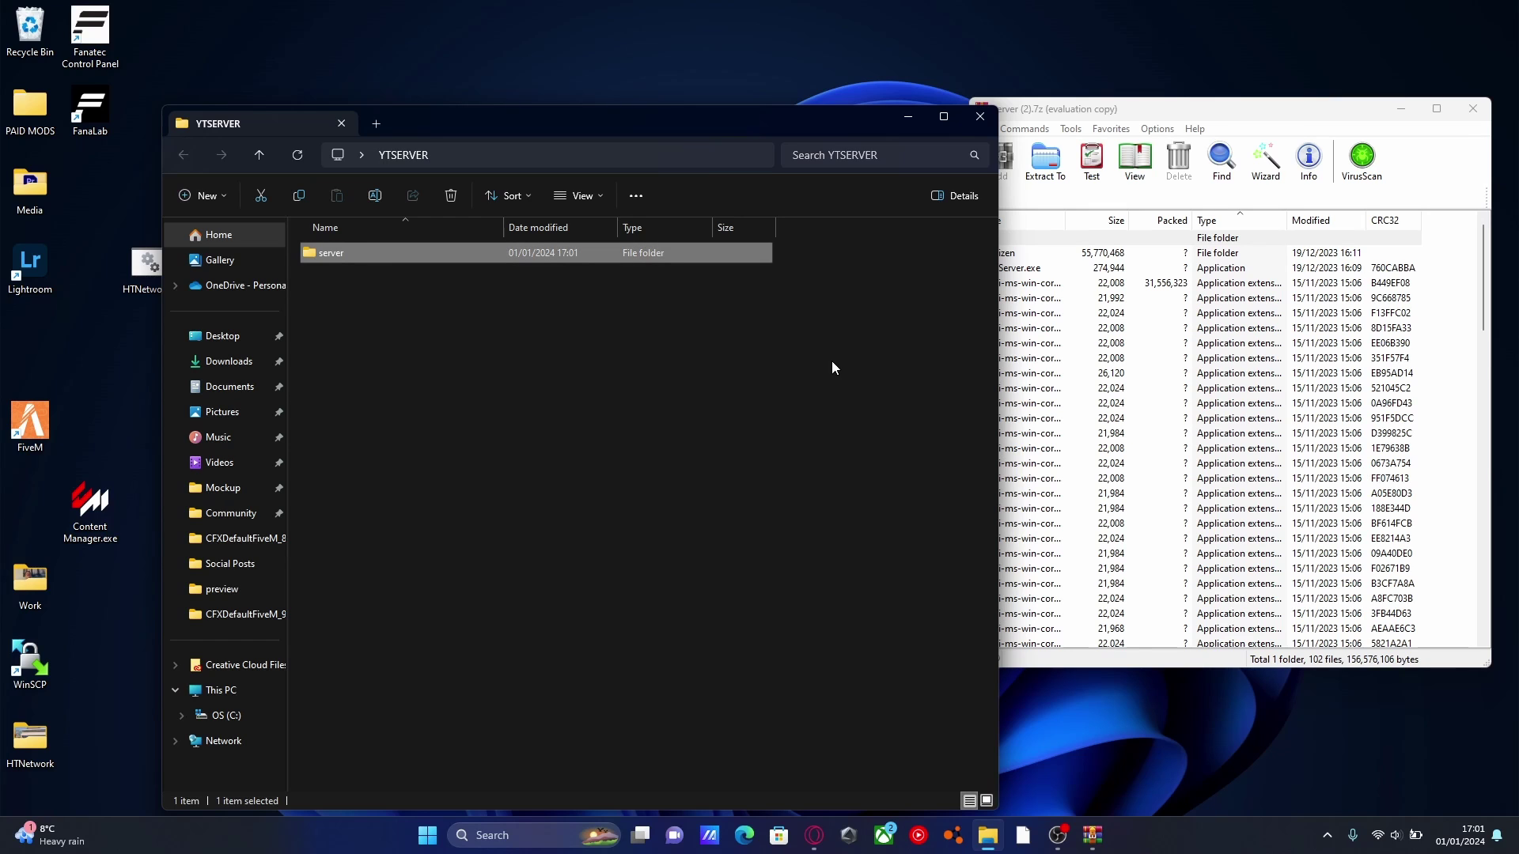
double_click(577, 258)
left_click_drag(678, 126, 575, 57)
Extract all of the archive's contents into the empty server folder.
left_click(1141, 418)
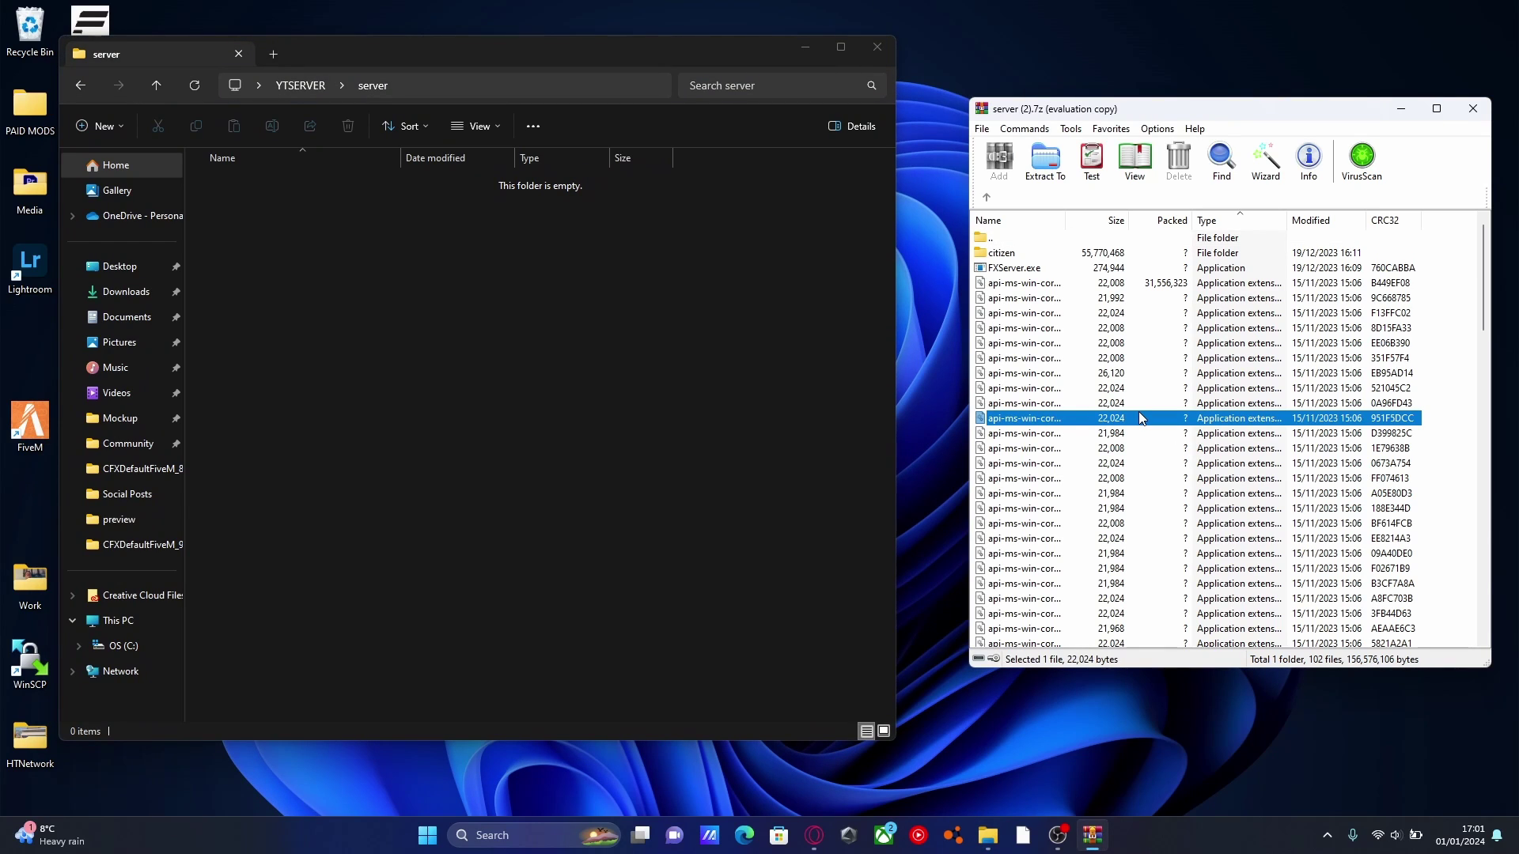
left_click_drag(1126, 115, 1076, 108)
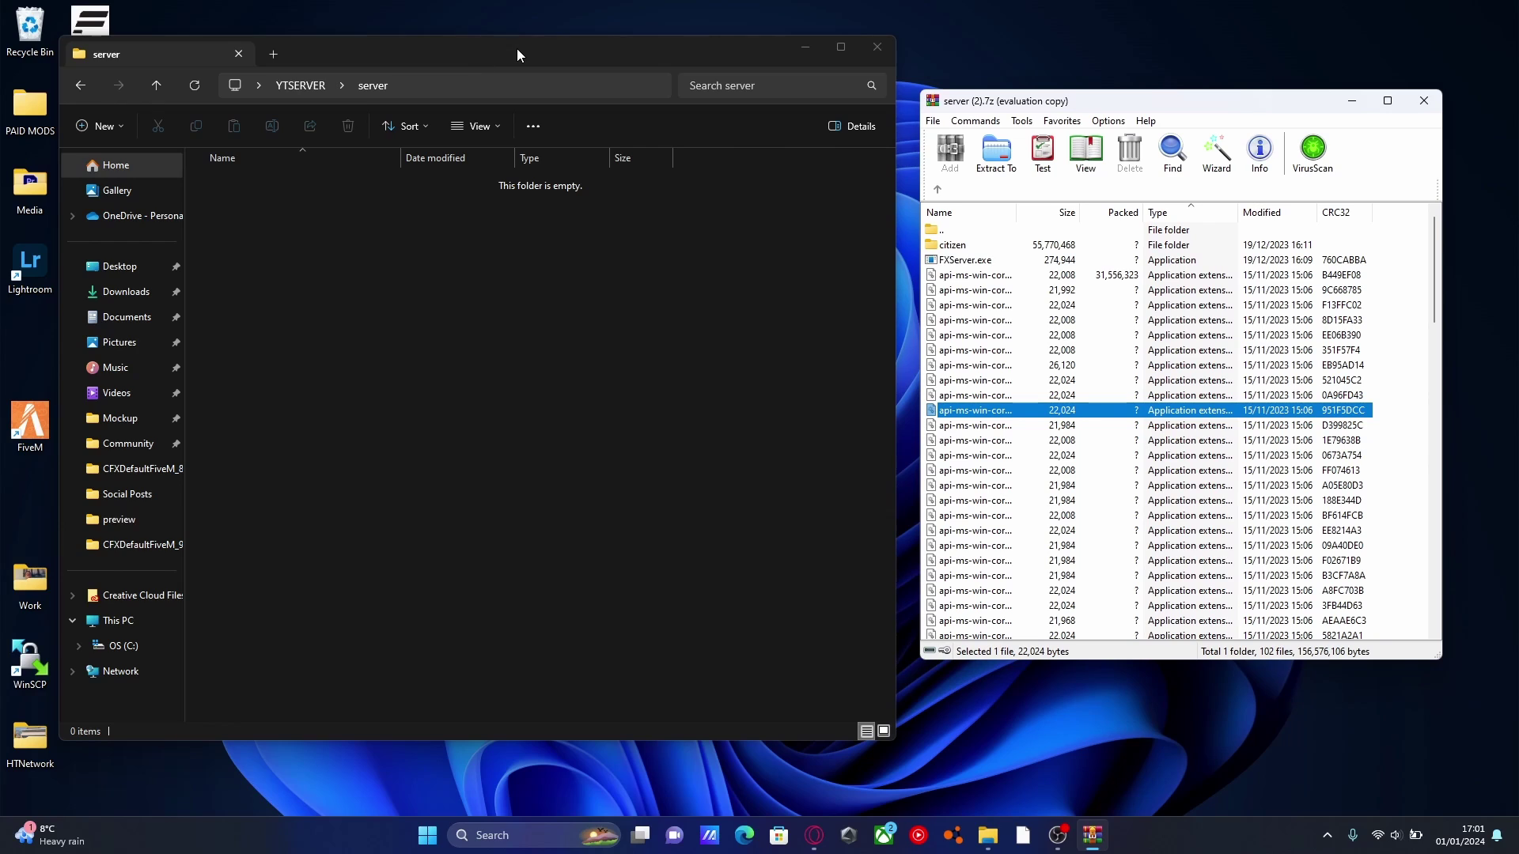
mouse_move(518, 53)
left_mouse_down()
mouse_move(531, 64)
mouse_move(495, 46)
mouse_move(505, 51)
left_mouse_up()
left_click(1076, 410)
key("ctrl+a")
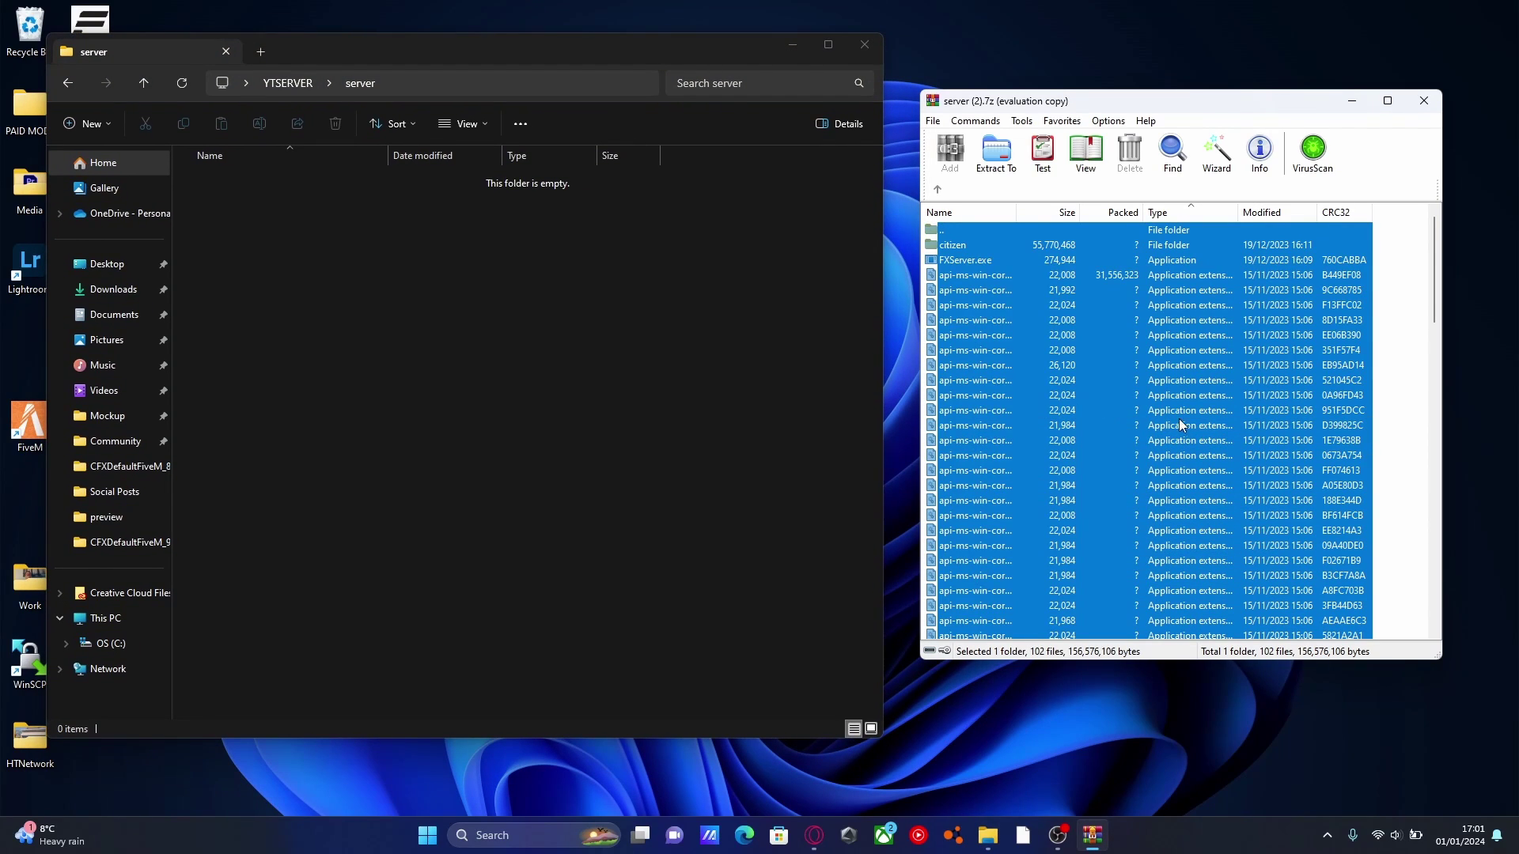
left_click_drag(1258, 328, 661, 530)
left_click_drag(466, 358, 466, 359)
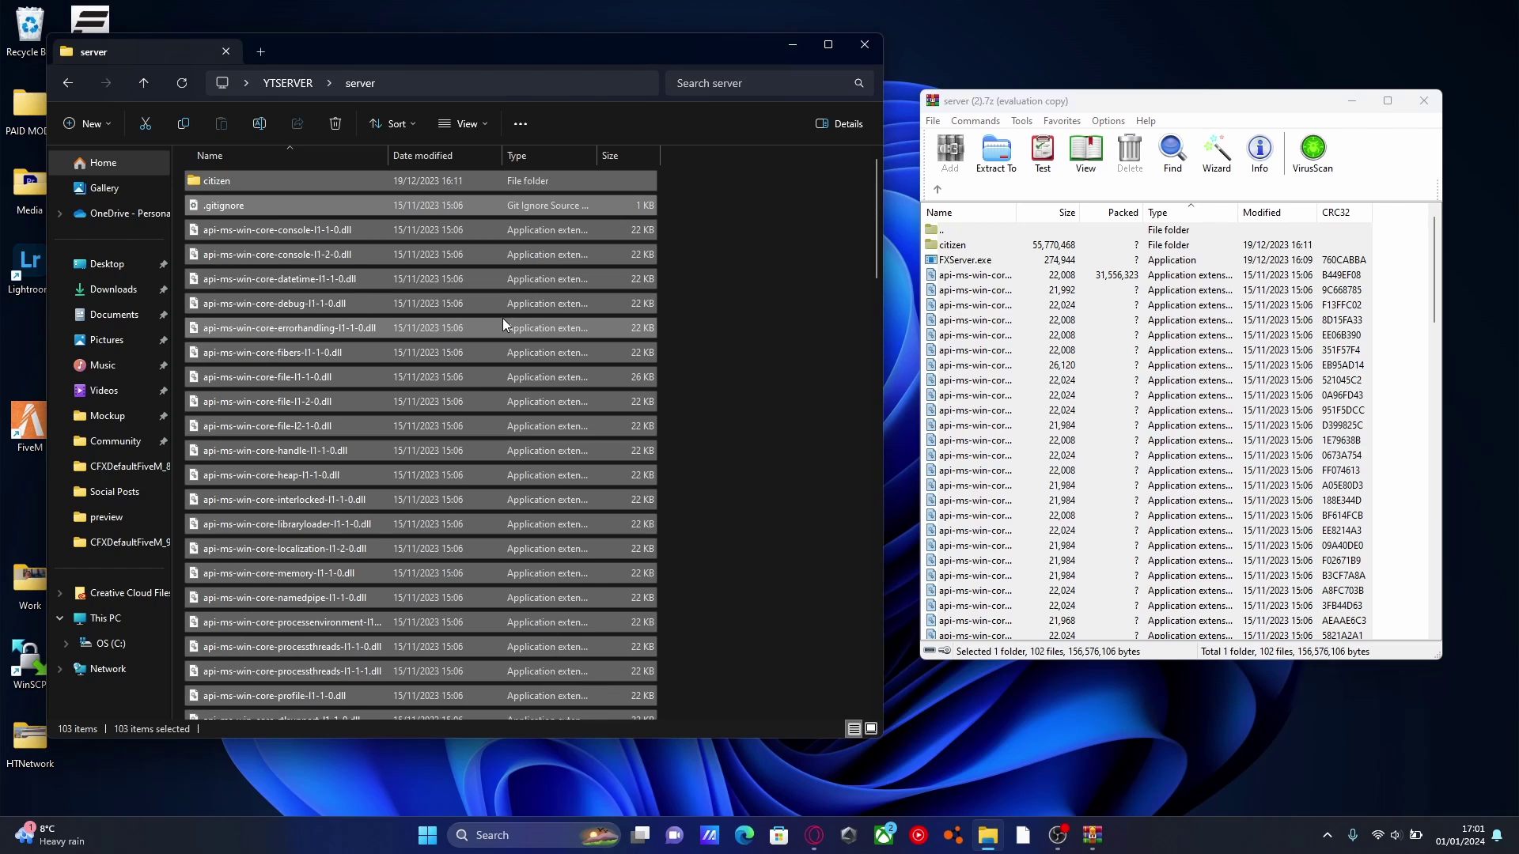
Close WinRAR and select FXServer.exe among the extracted files in the server folder.
scroll(502, 324, "down", 10)
left_click(775, 364)
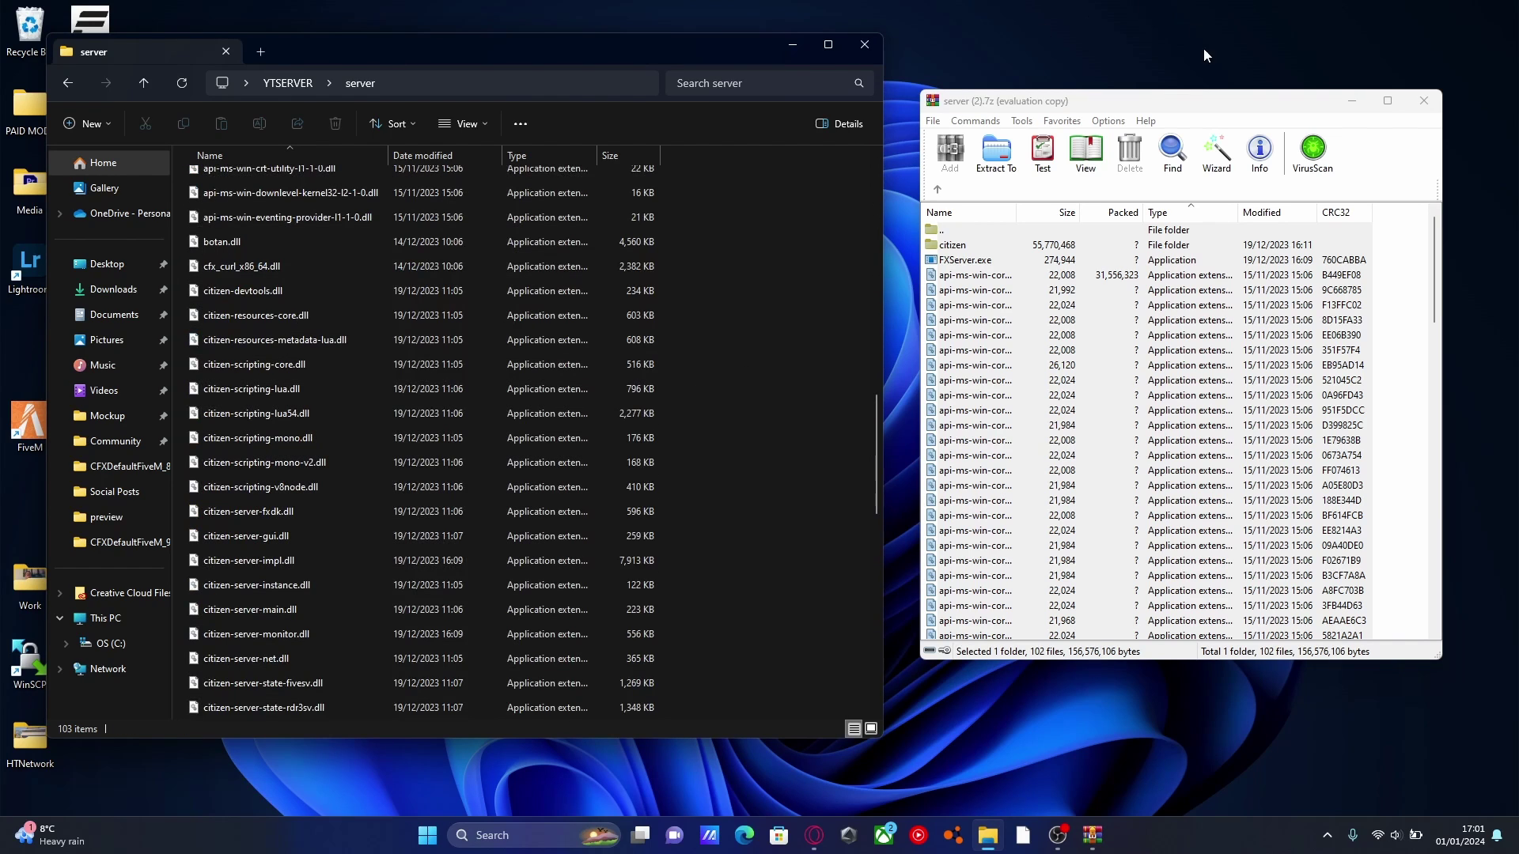
left_click(1424, 107)
left_click_drag(490, 50, 642, 47)
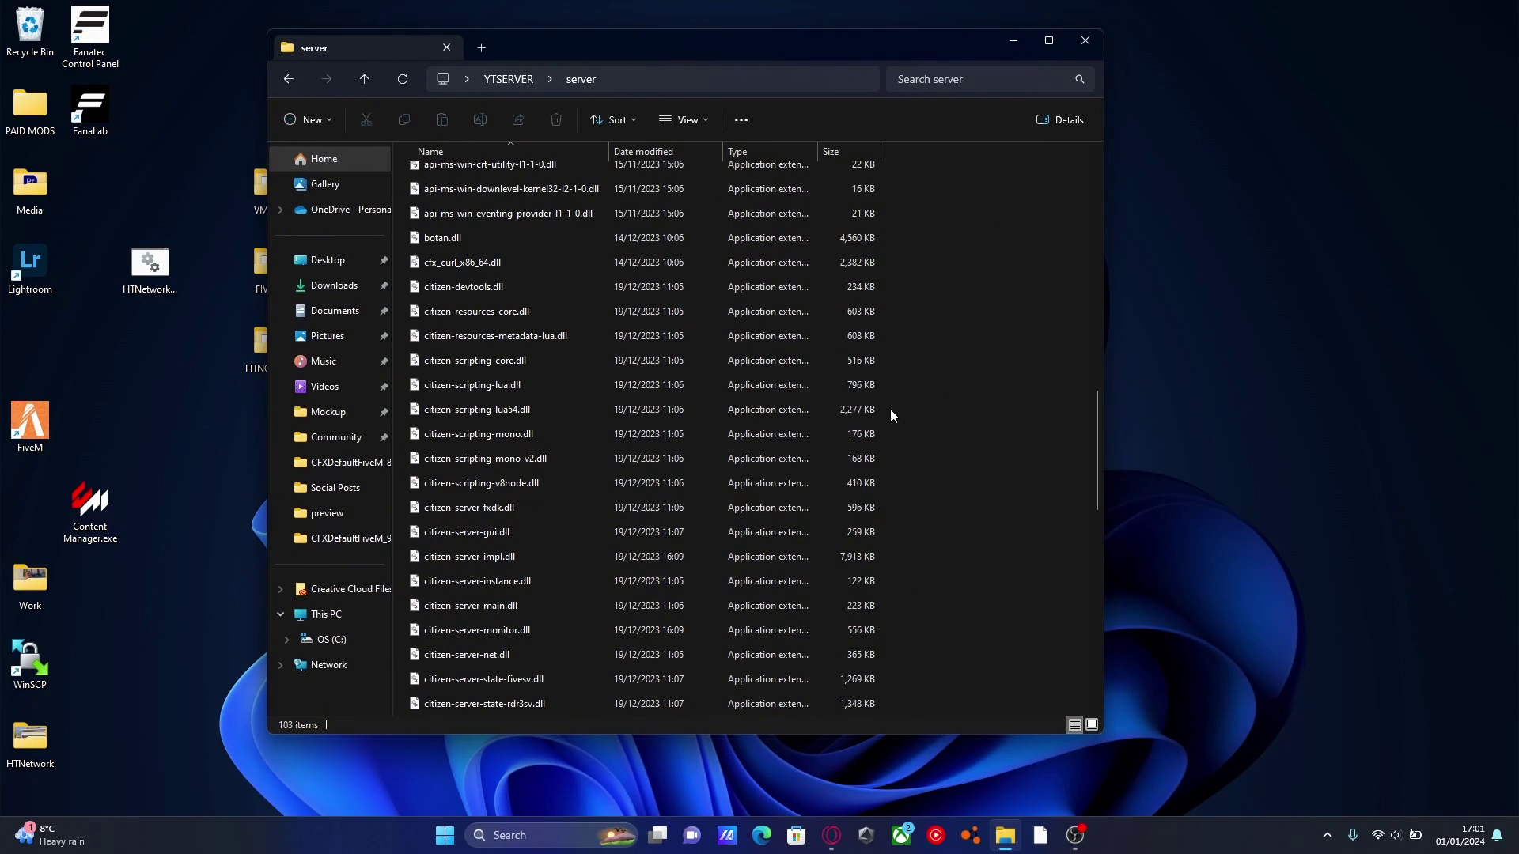
scroll(786, 372, "down", 7)
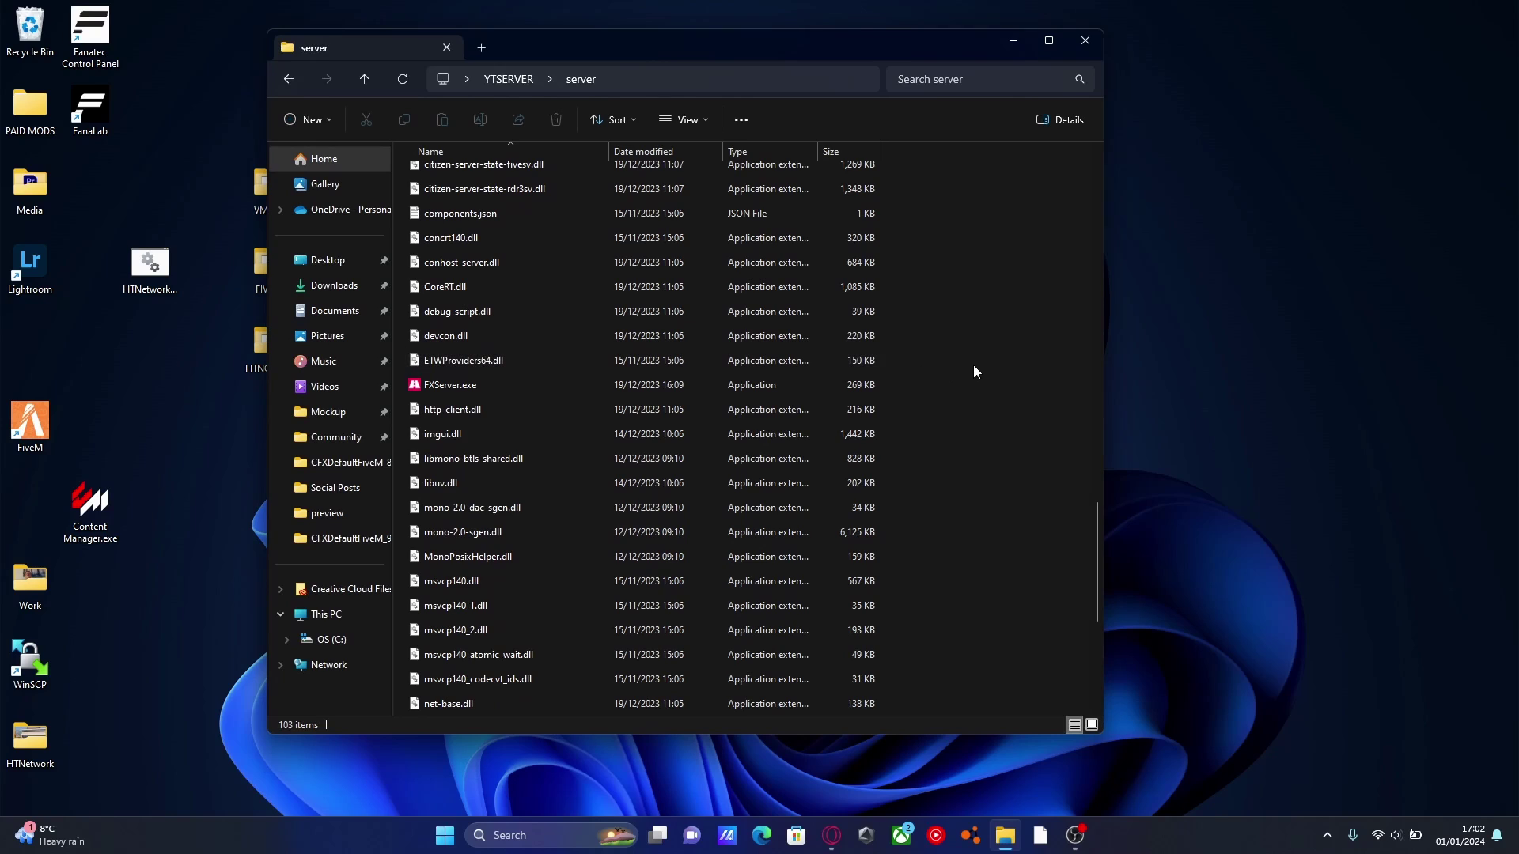
left_click(429, 384)
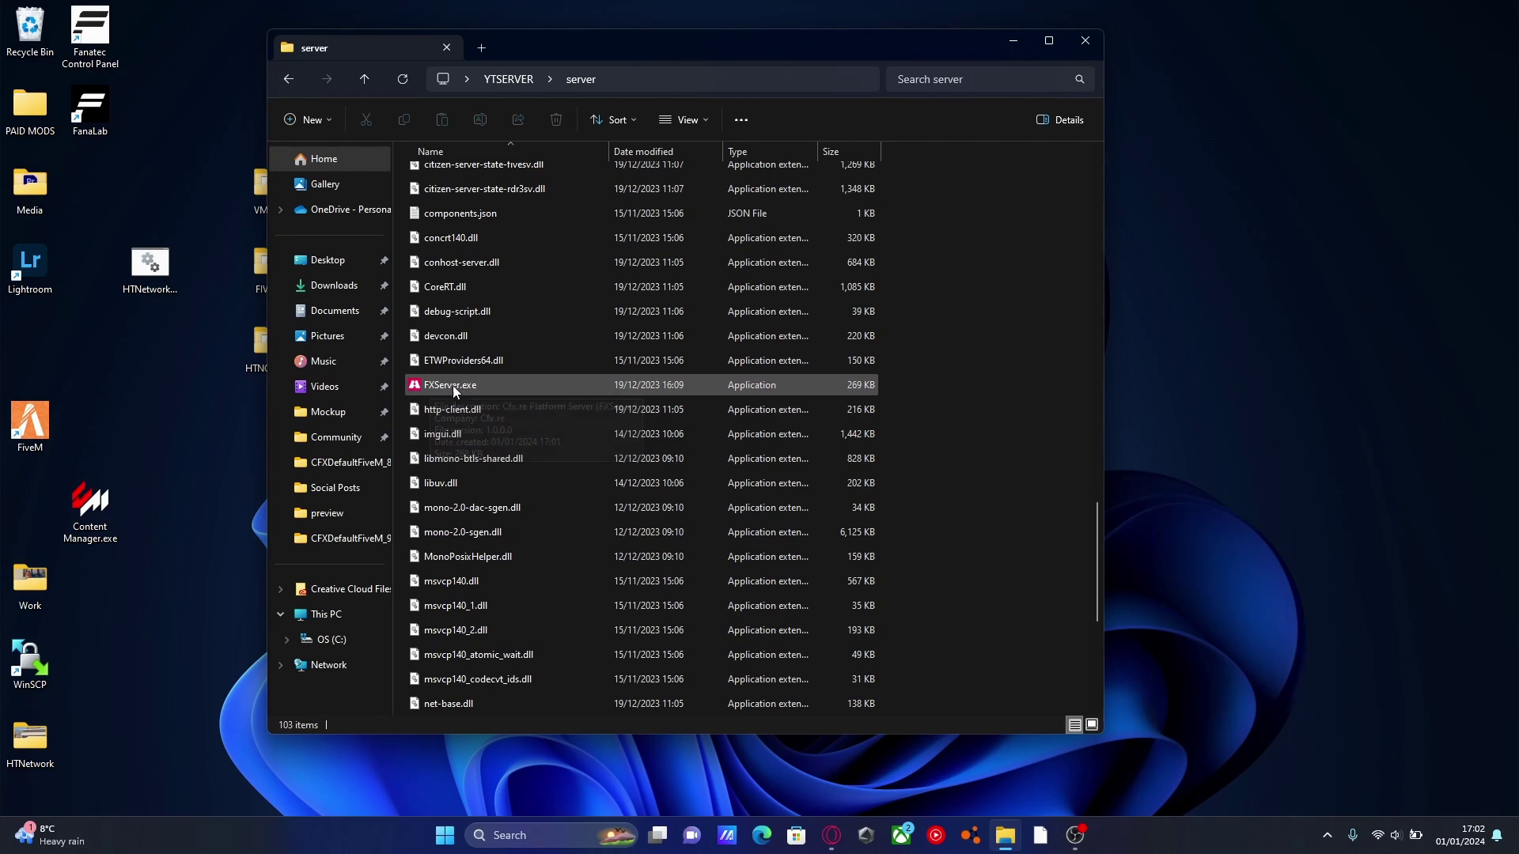
Launch FXServer.exe and allow it through Windows Firewall.
double_click(473, 386)
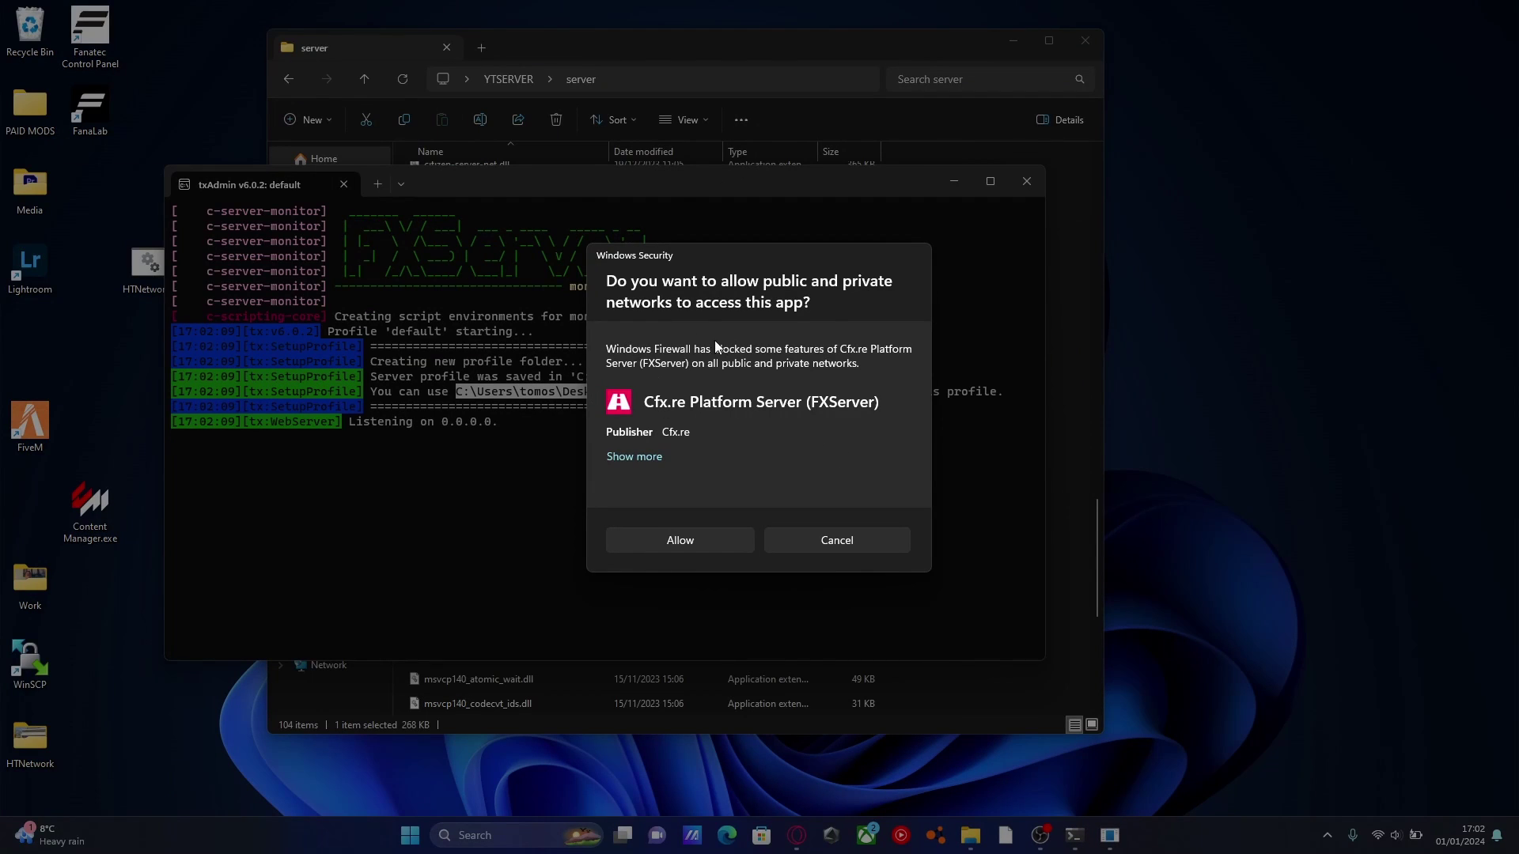
left_click(677, 540)
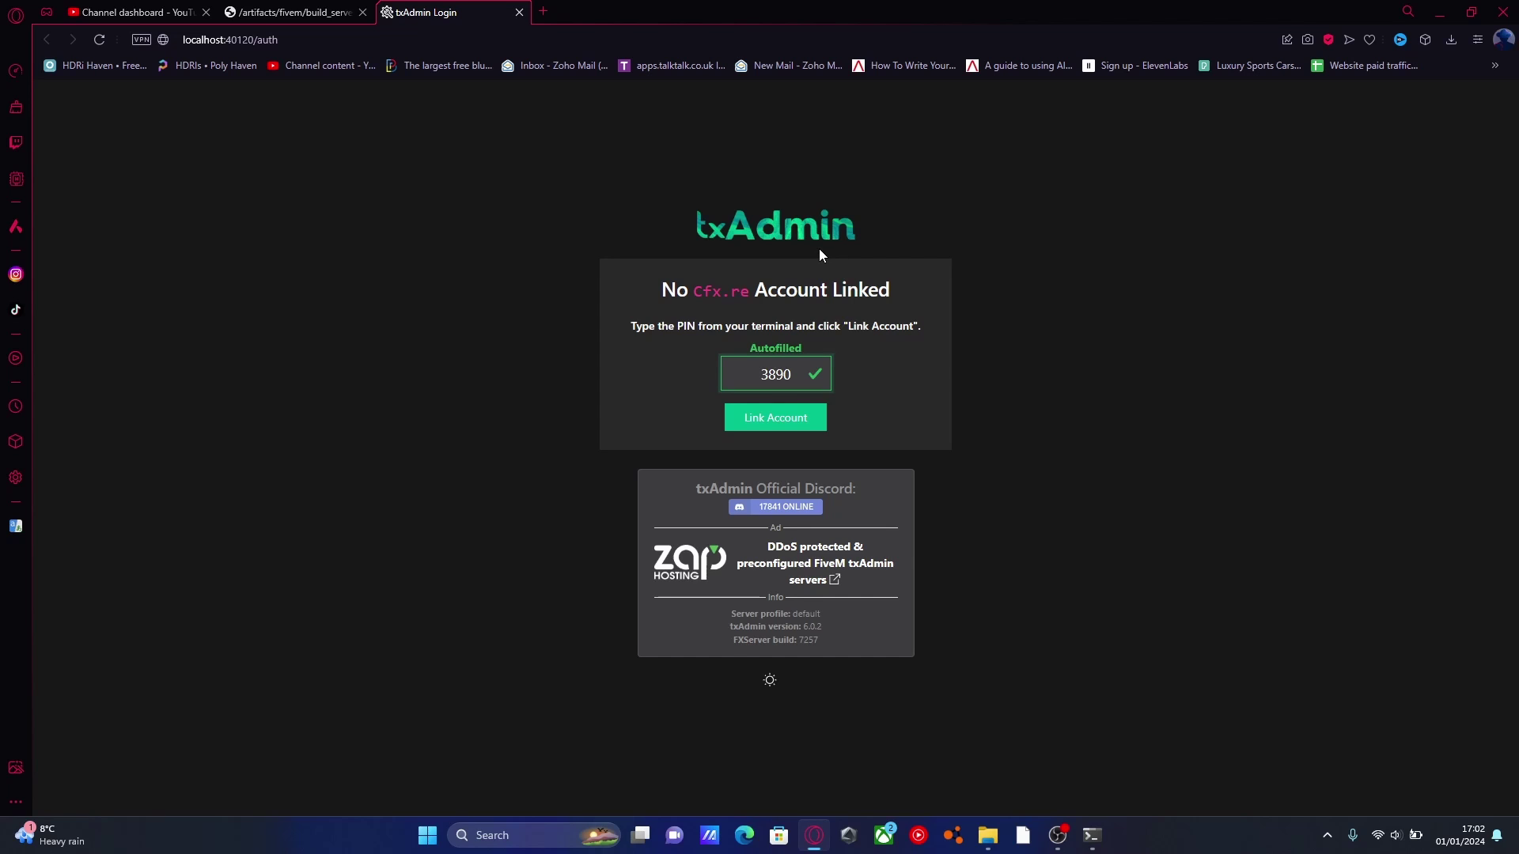
Link and authorize the Cfx.re account, then create the master account with a backup password.
left_click(790, 422)
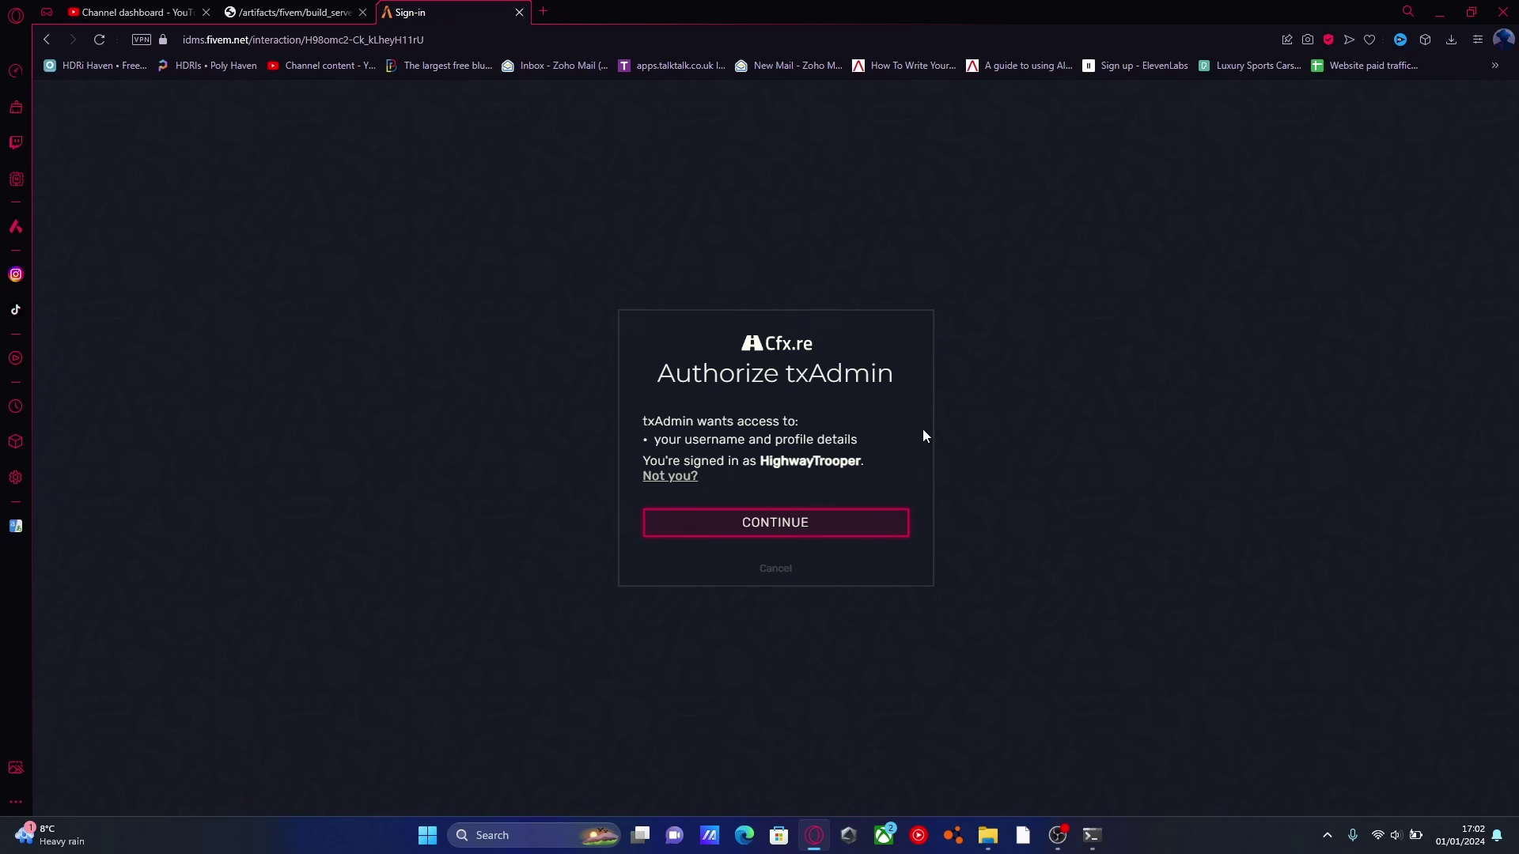
left_click(783, 529)
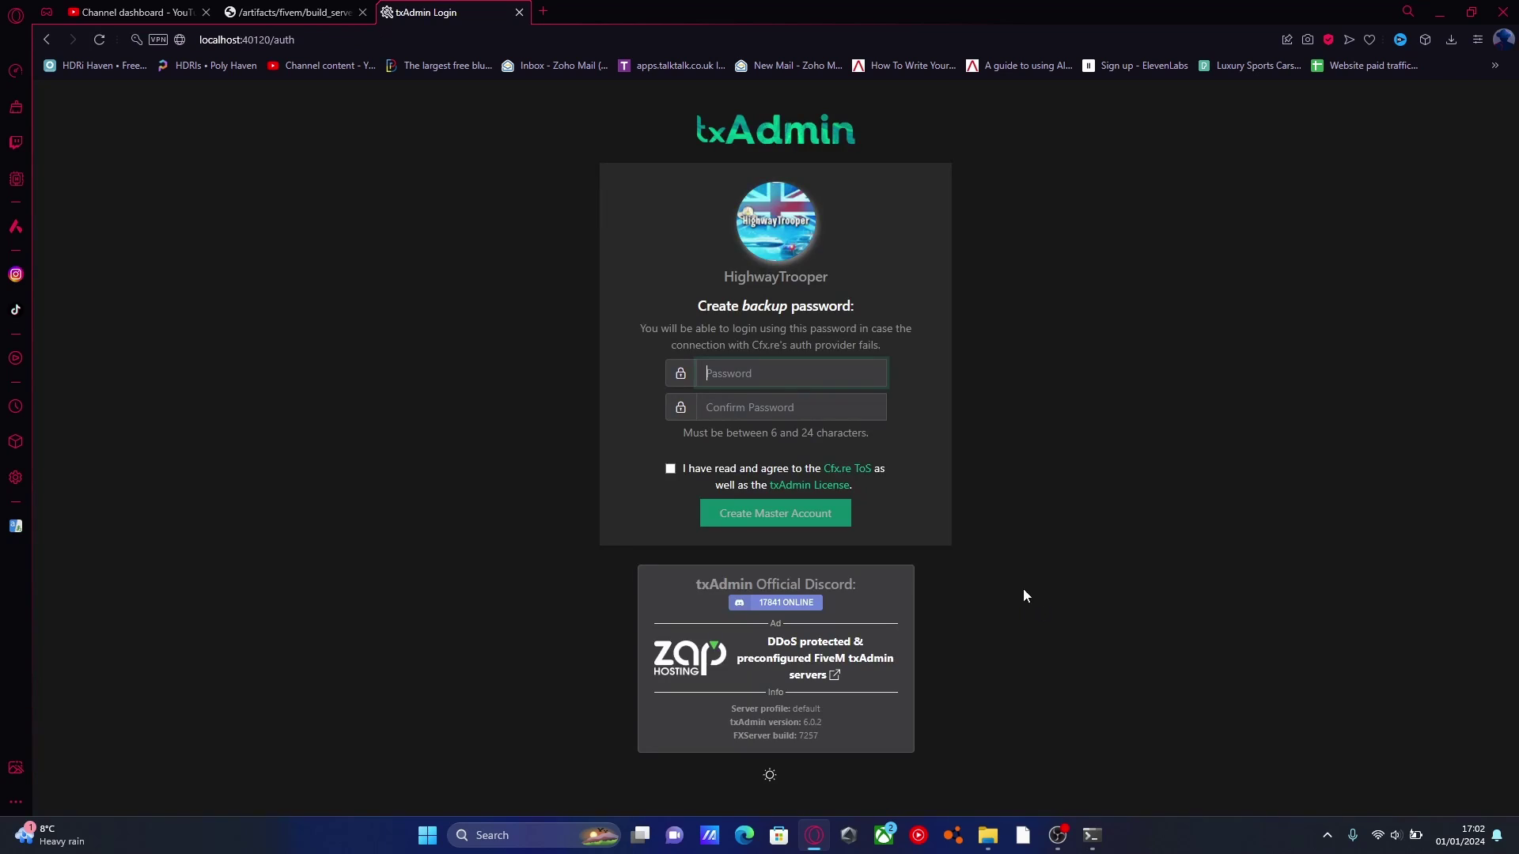
left_click(774, 368)
type("••••••••")
key("Tab")
type("•••••••••")
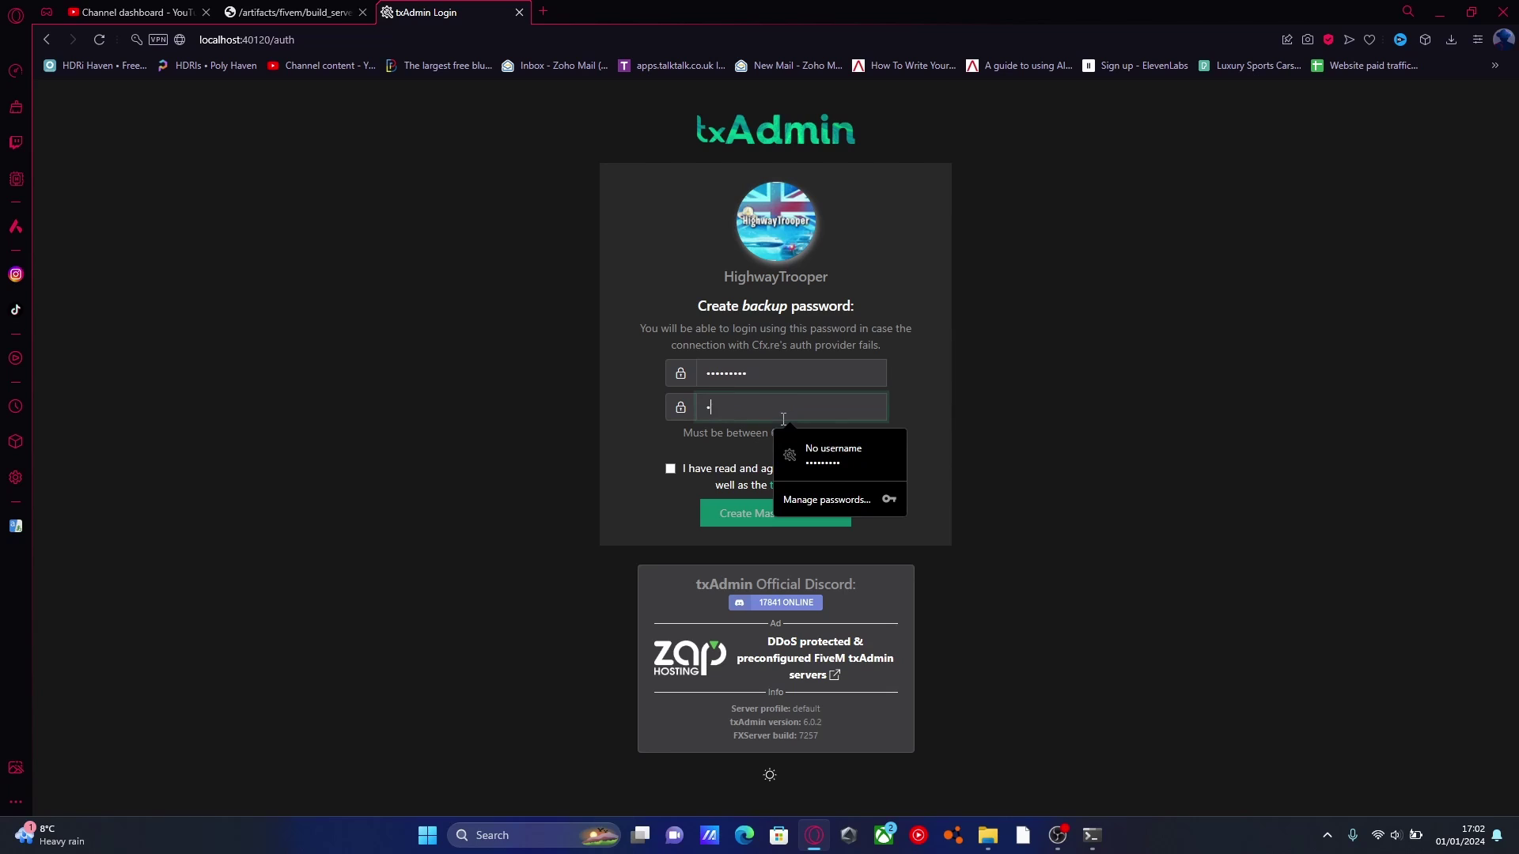
left_click(699, 470)
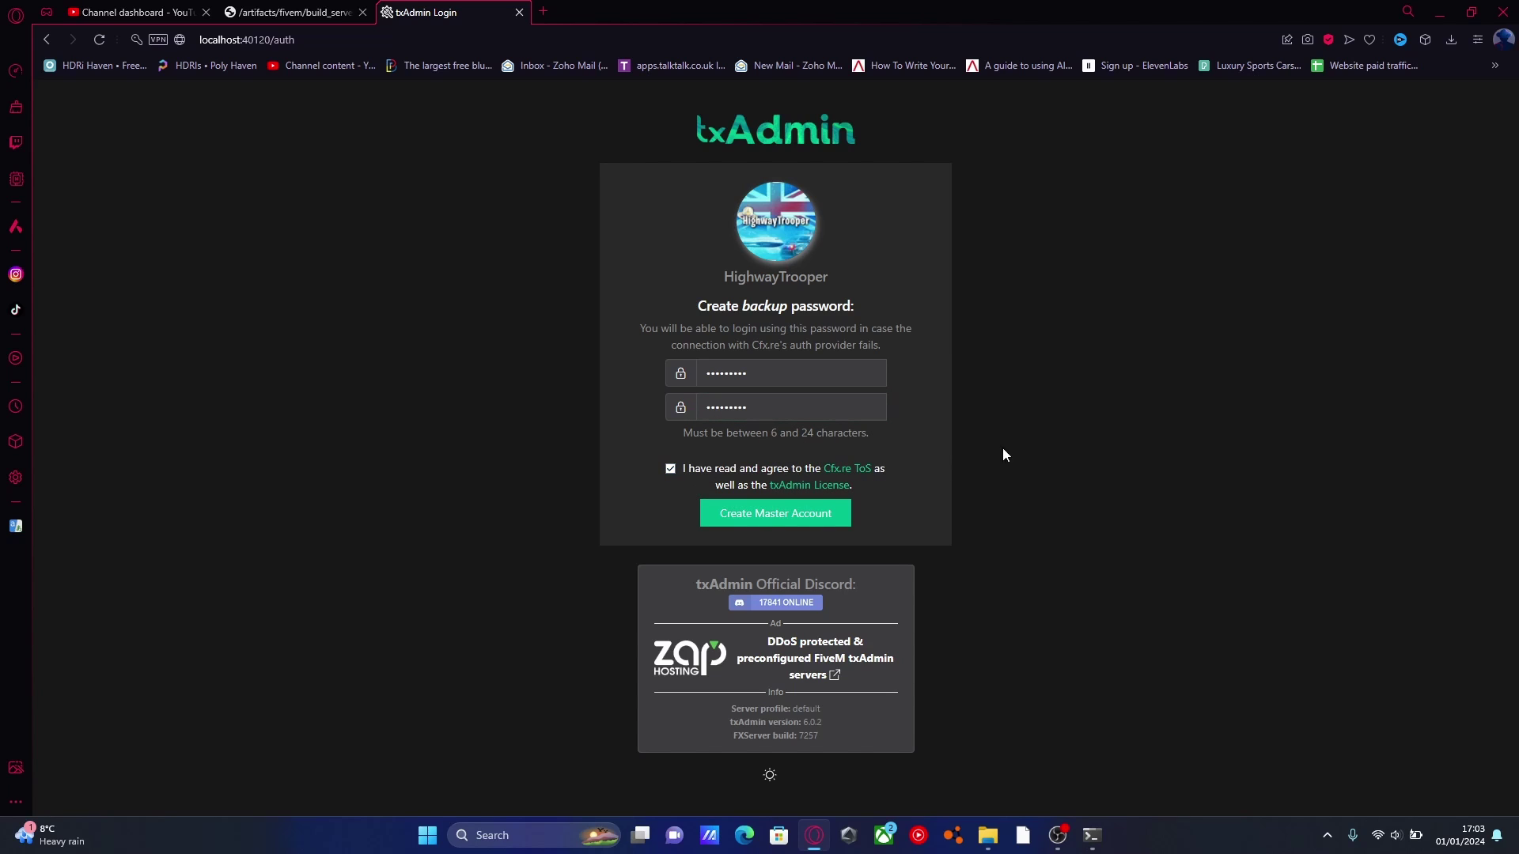
left_click(807, 520)
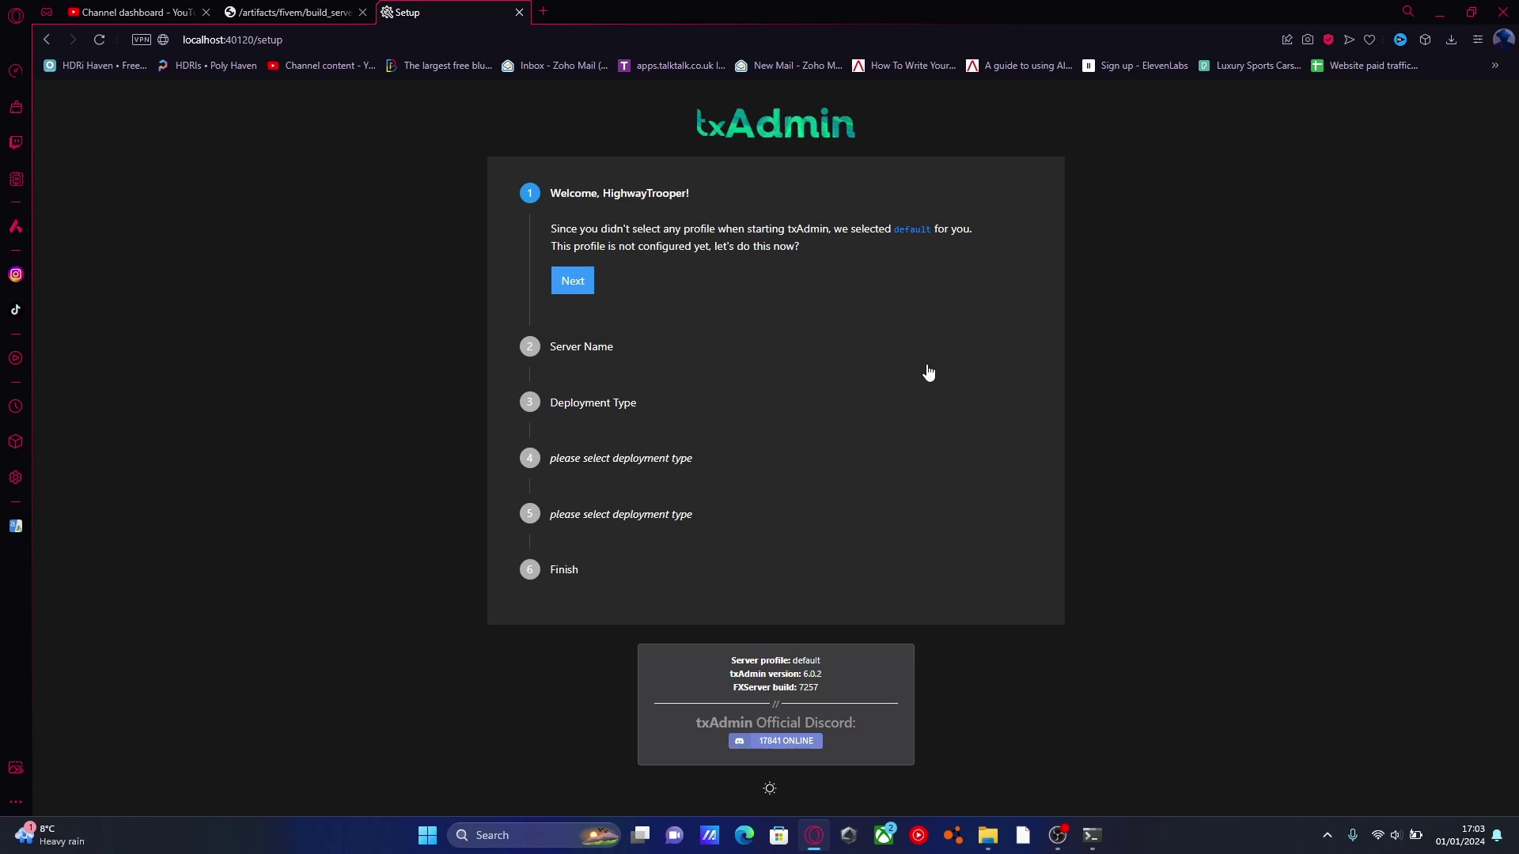
Name the server ytserver2024, pick the CFX Default FiveM popular recipe, and keep the suggested data folder.
left_click(571, 282)
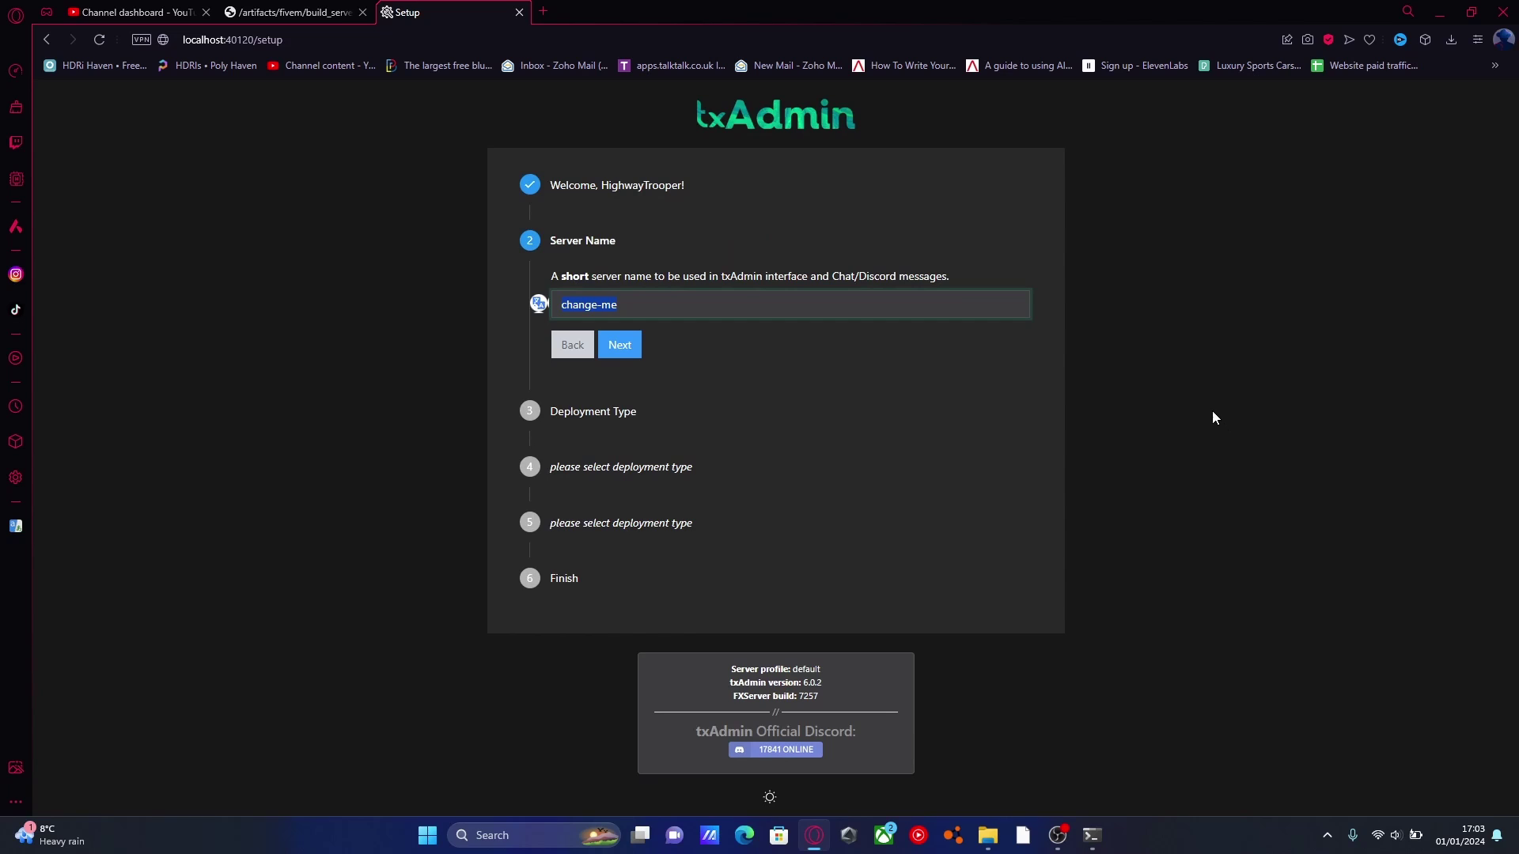
type("ytserver2024")
left_click(626, 344)
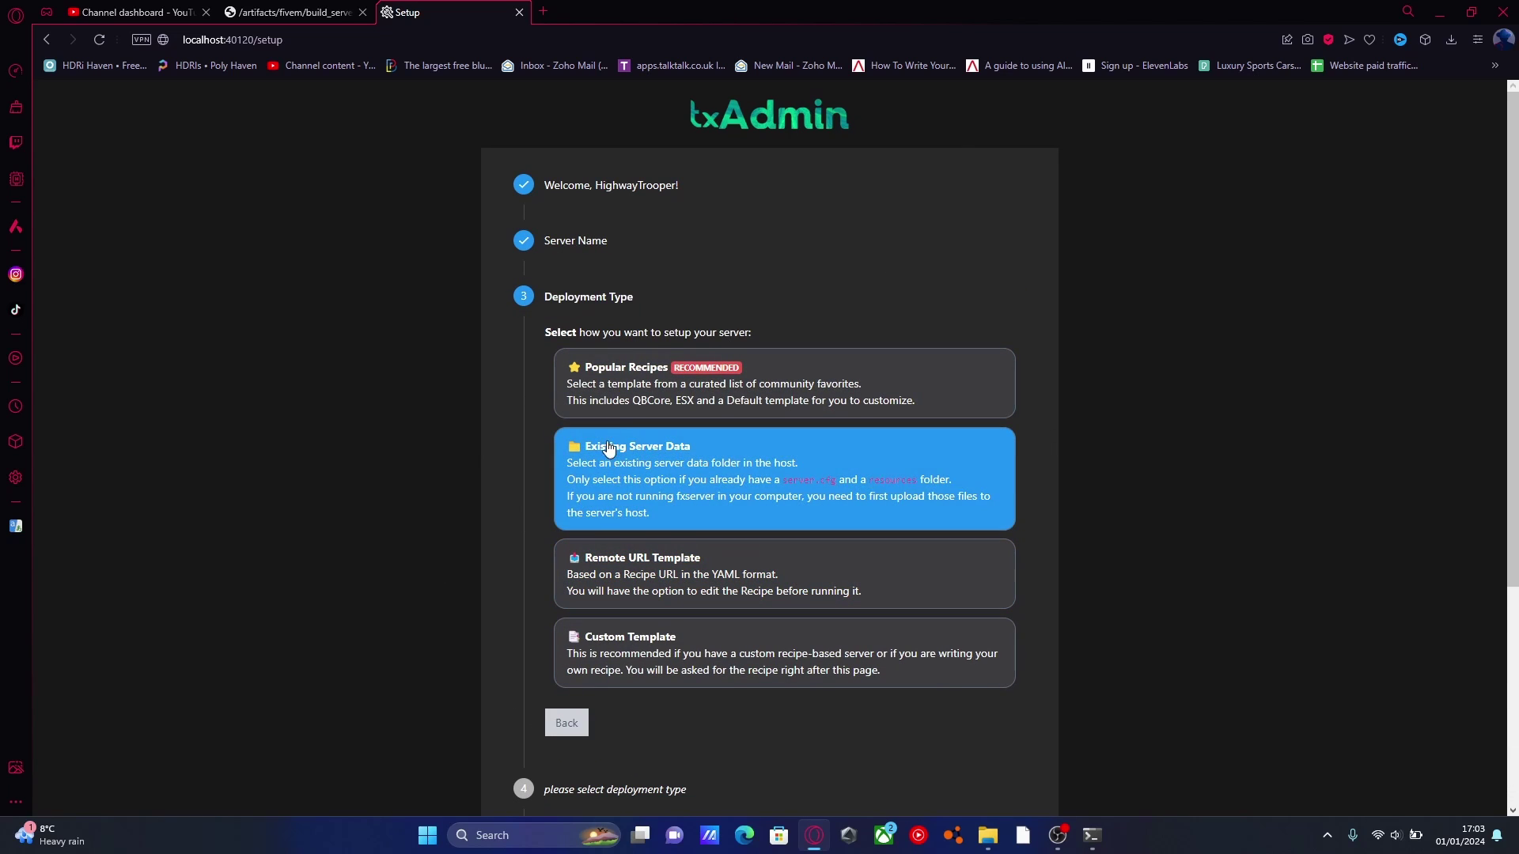
left_click(632, 395)
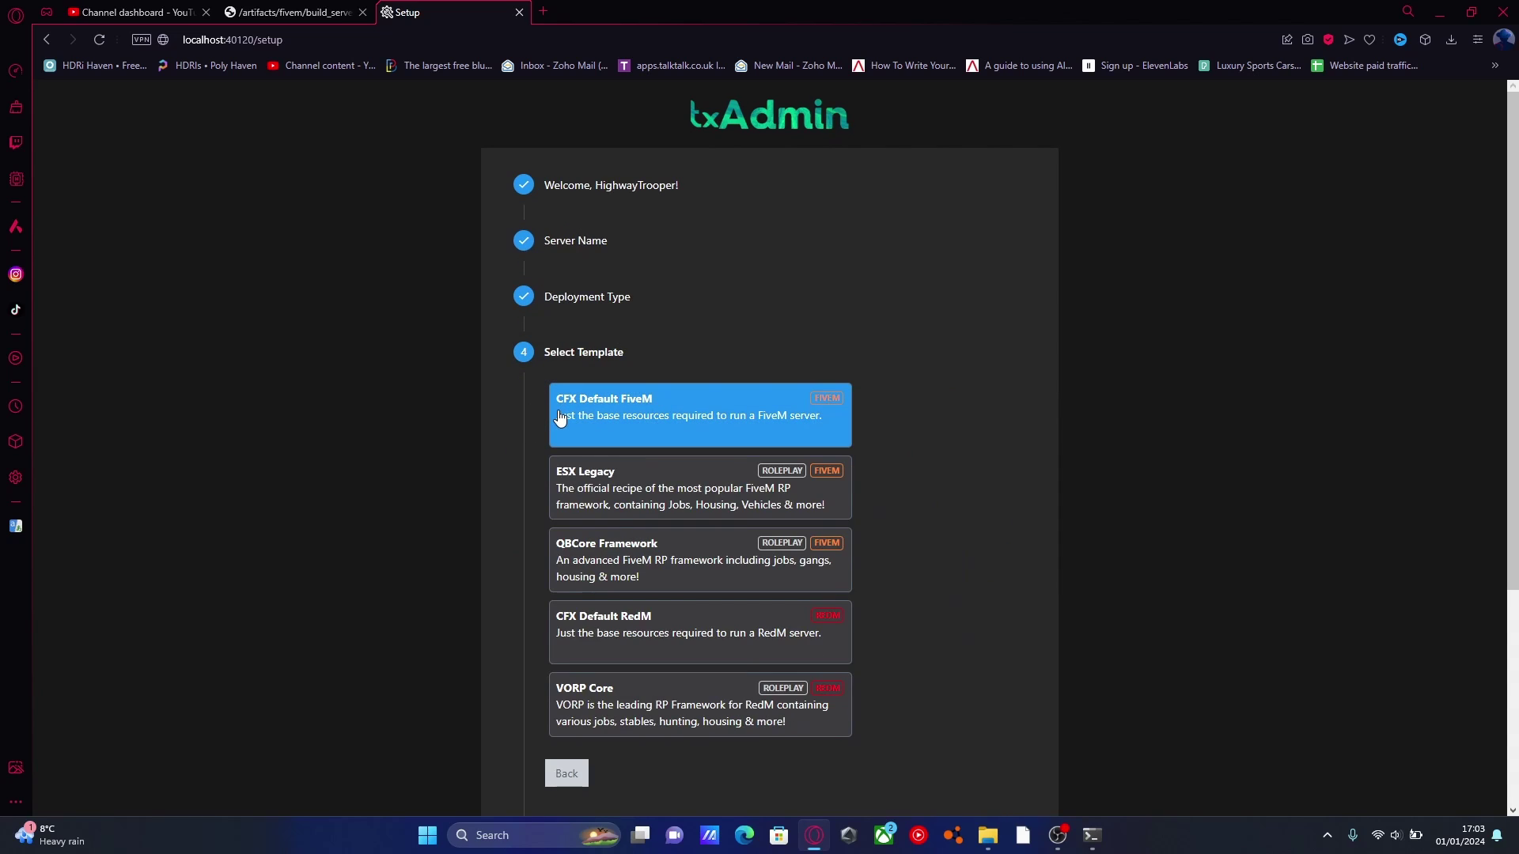
left_click(695, 434)
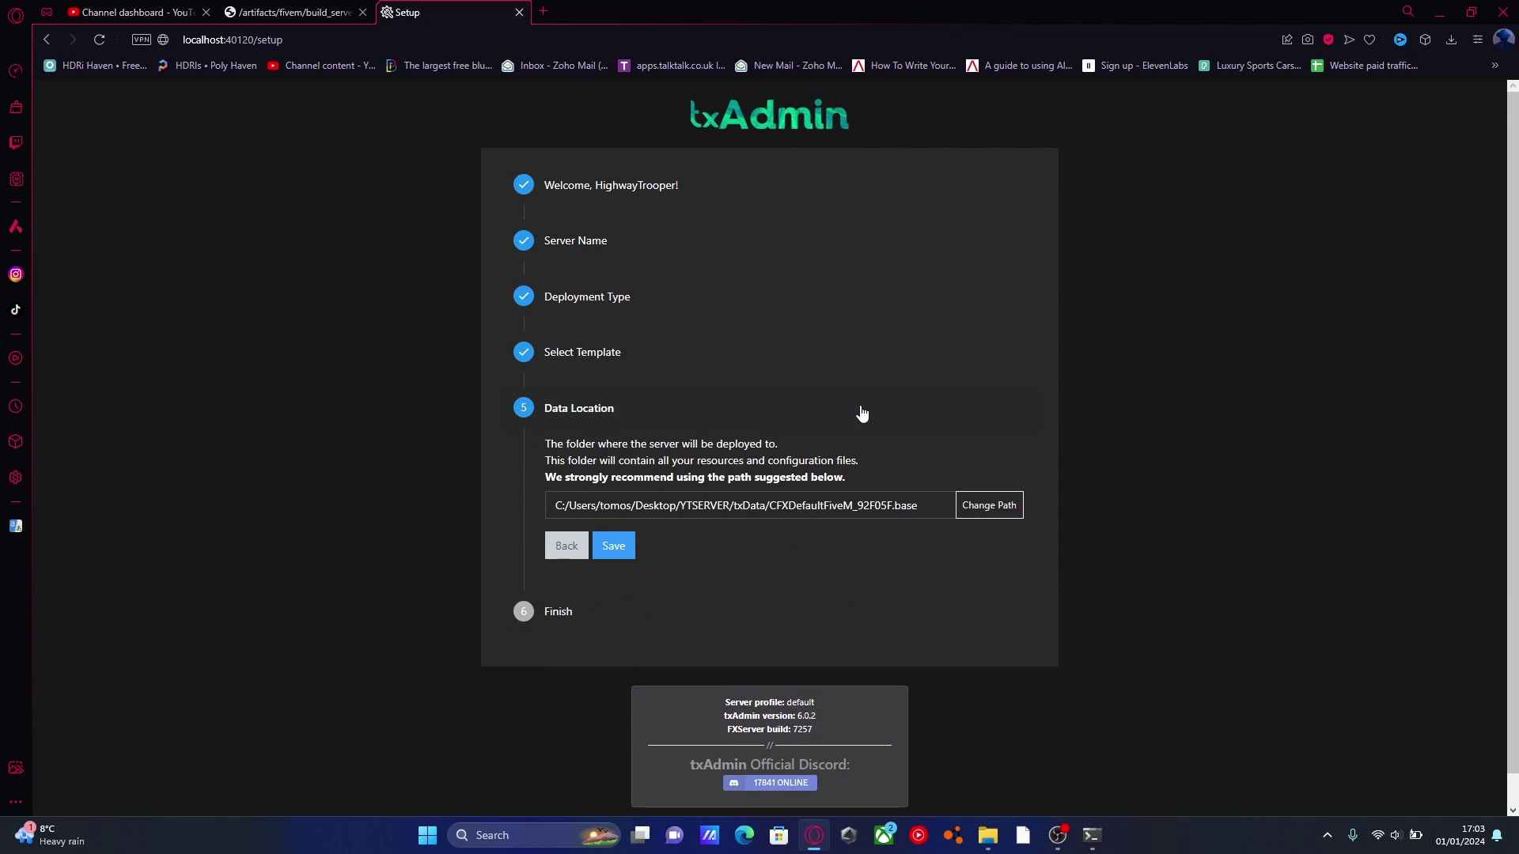
left_click(615, 517)
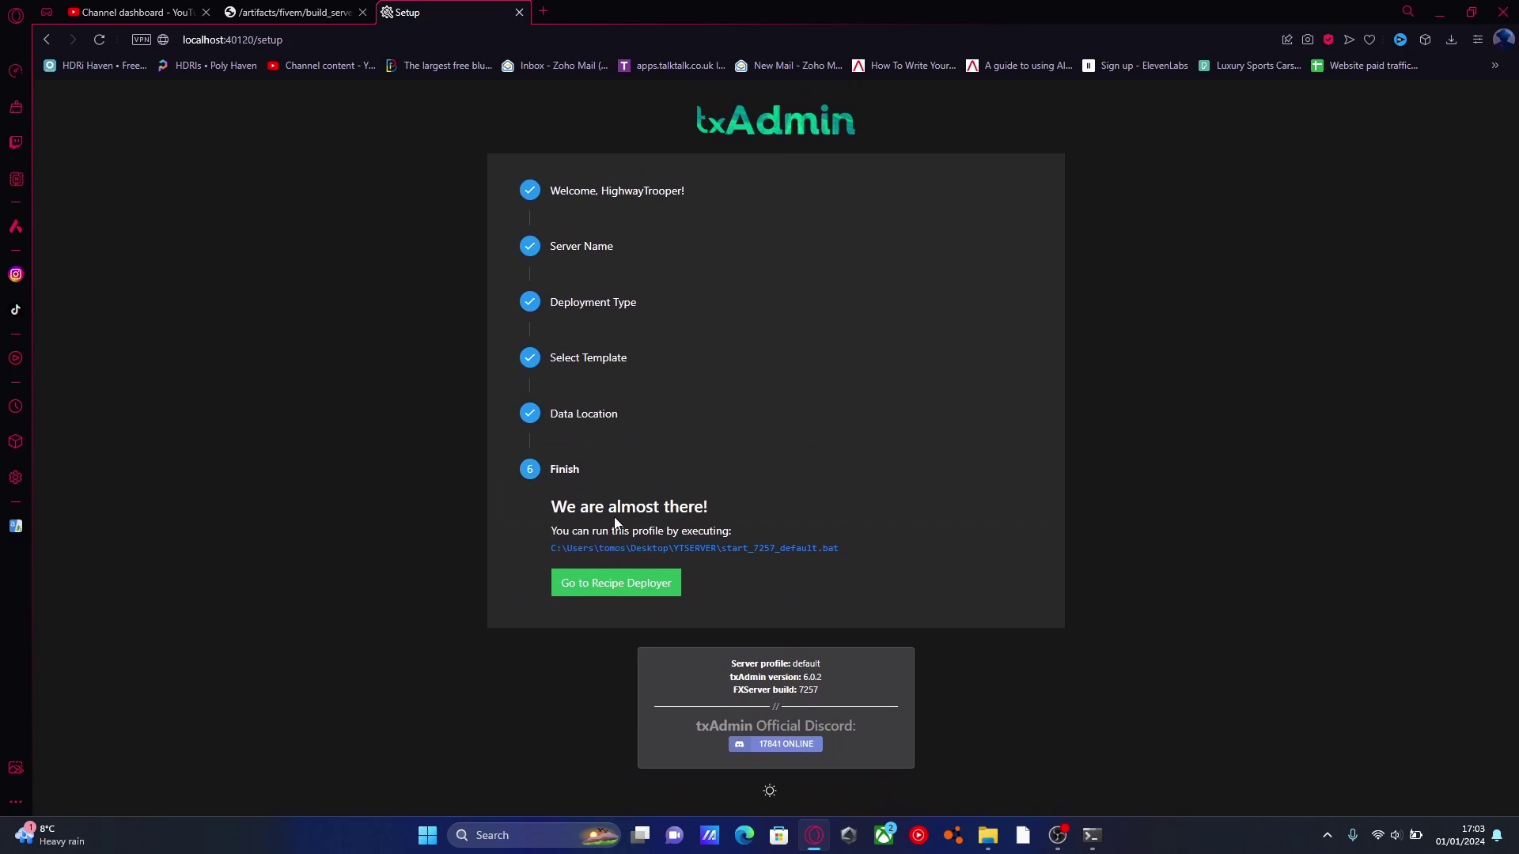
Review the CFX Default FiveM recipe in the deployer and continue to the license key parameters.
left_click(606, 592)
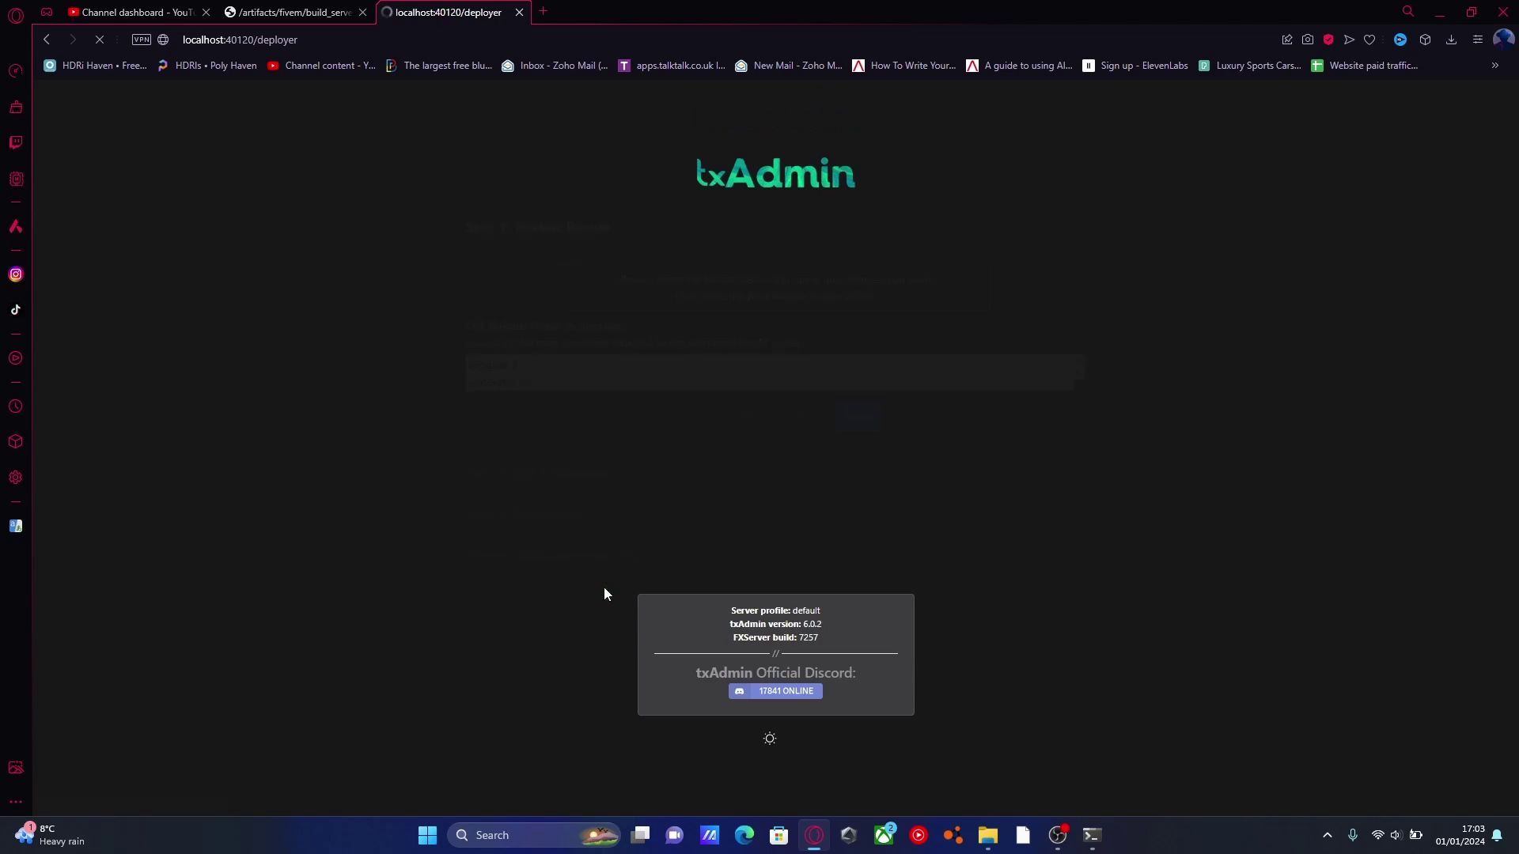
scroll(642, 369, "down", 5)
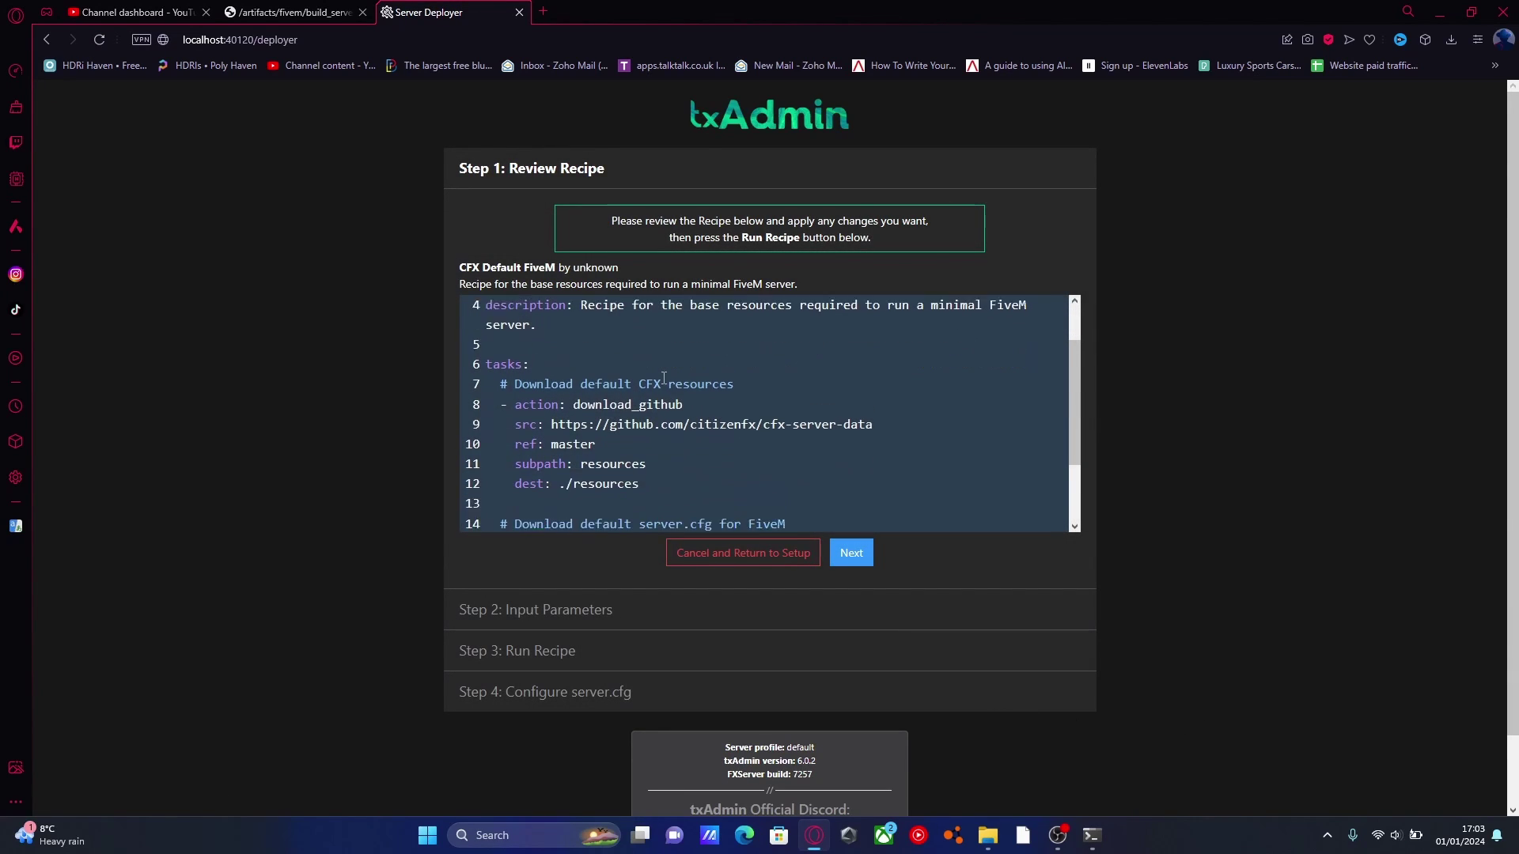
scroll(785, 397, "up", 3)
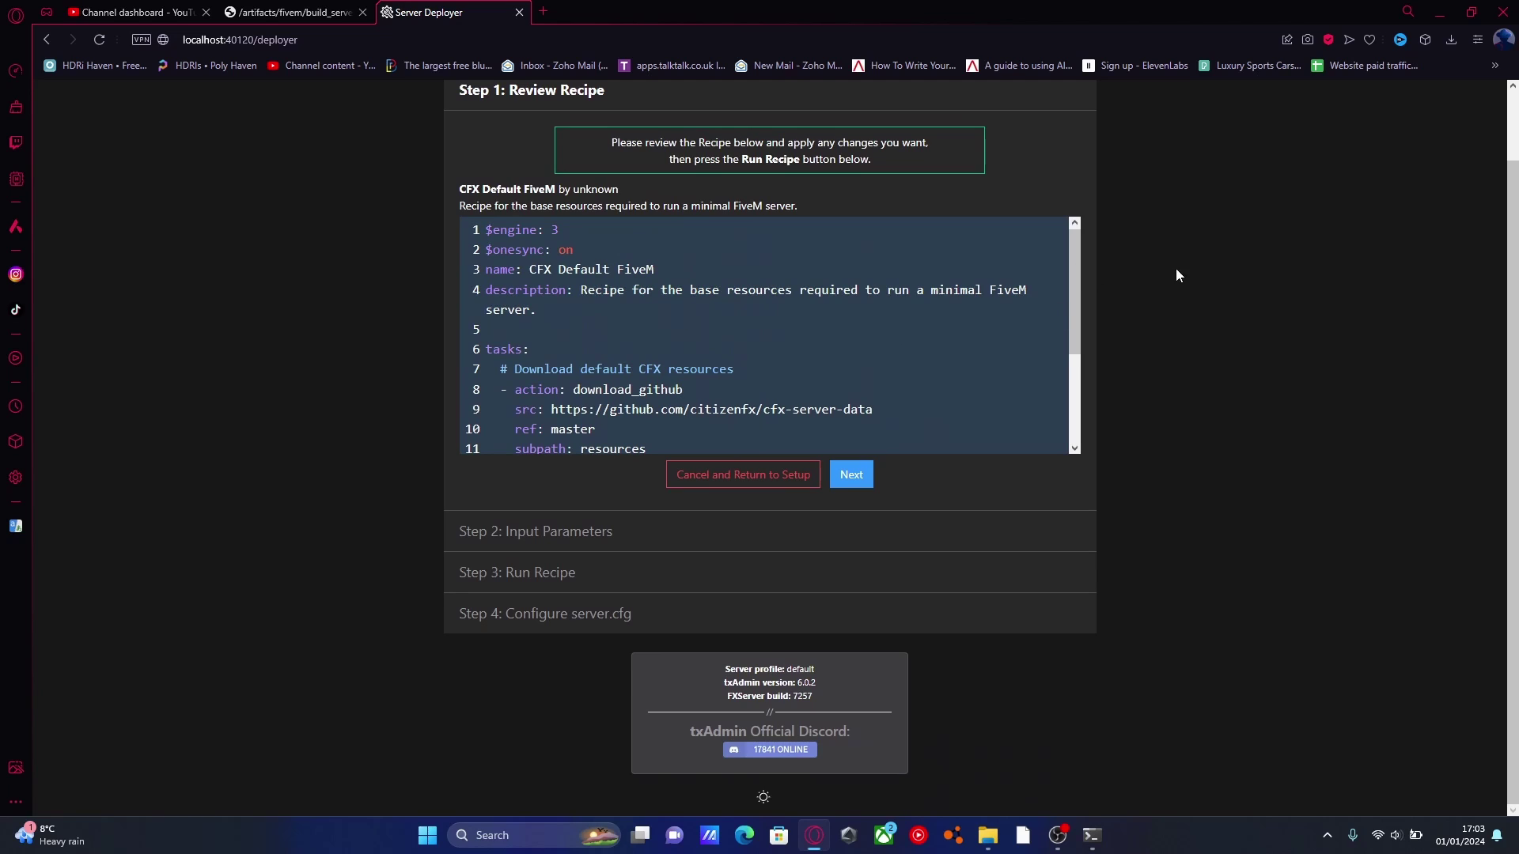
scroll(1269, 375, "up", 1)
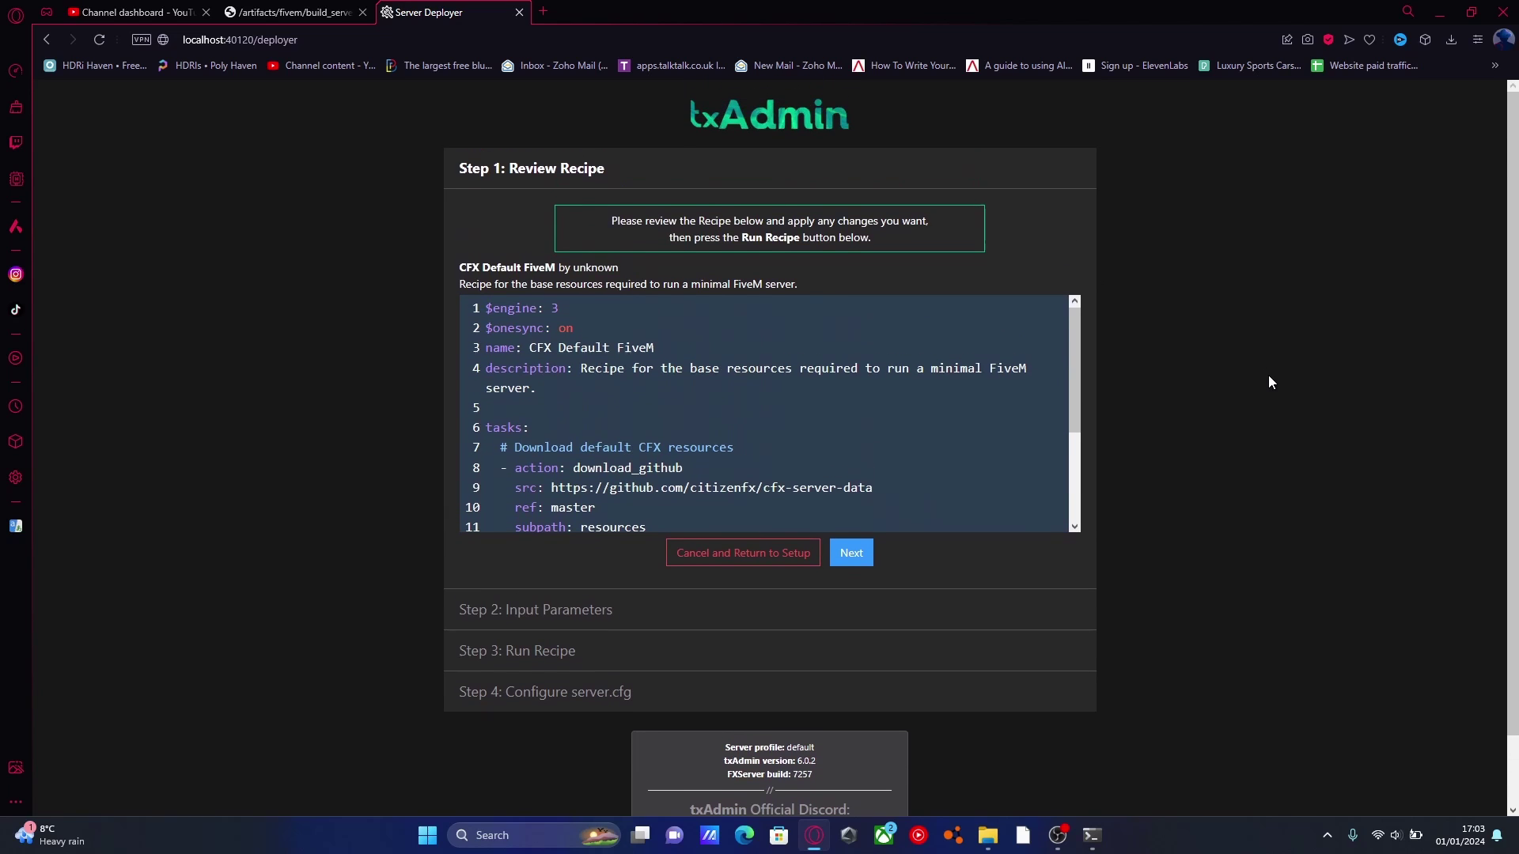
left_click(851, 554)
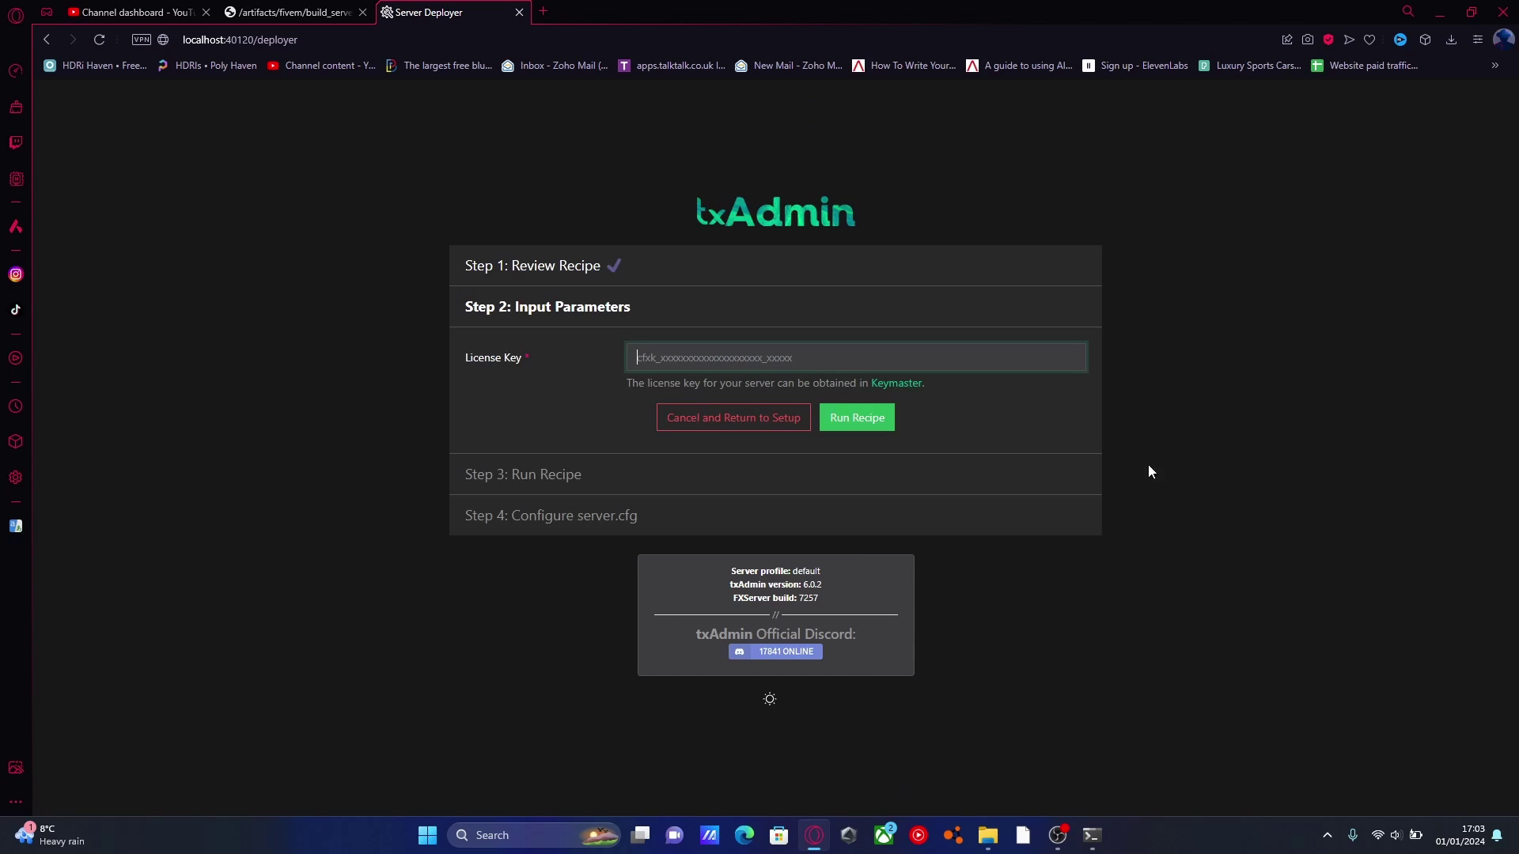